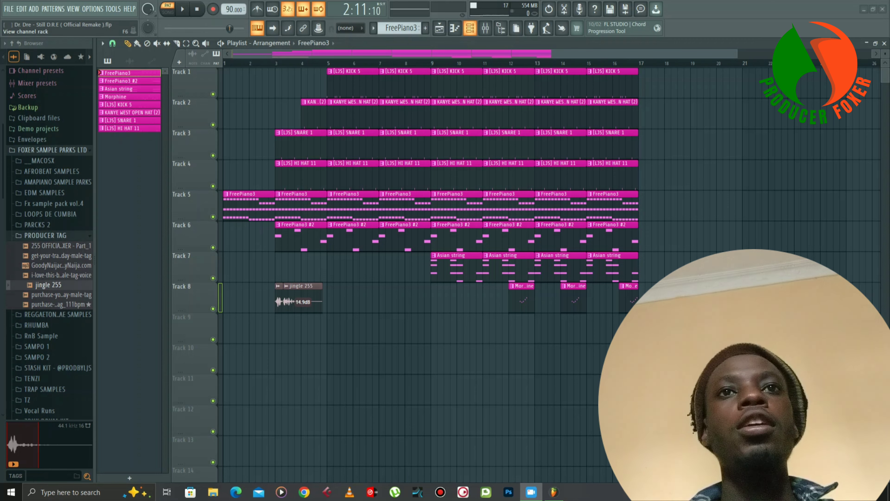
- Check the instrument loaded on the FreePiano3 channel and open that channel's notes in the piano roll
click(470, 28)
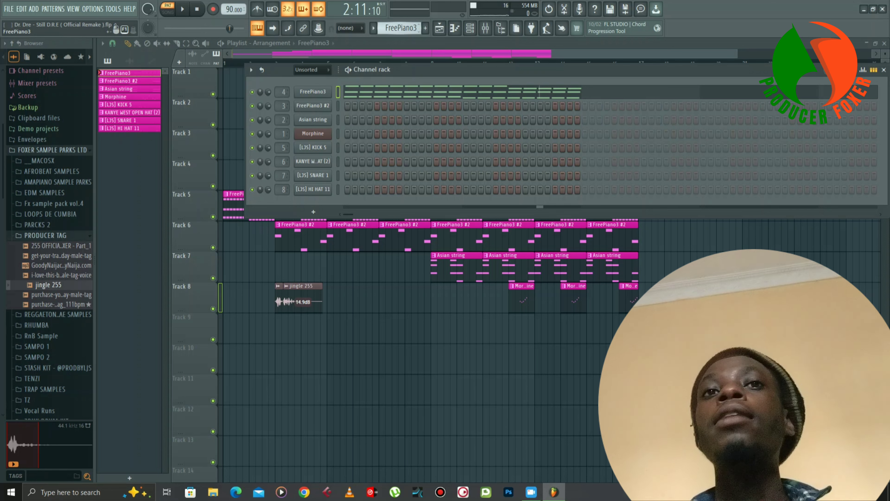
click(313, 92)
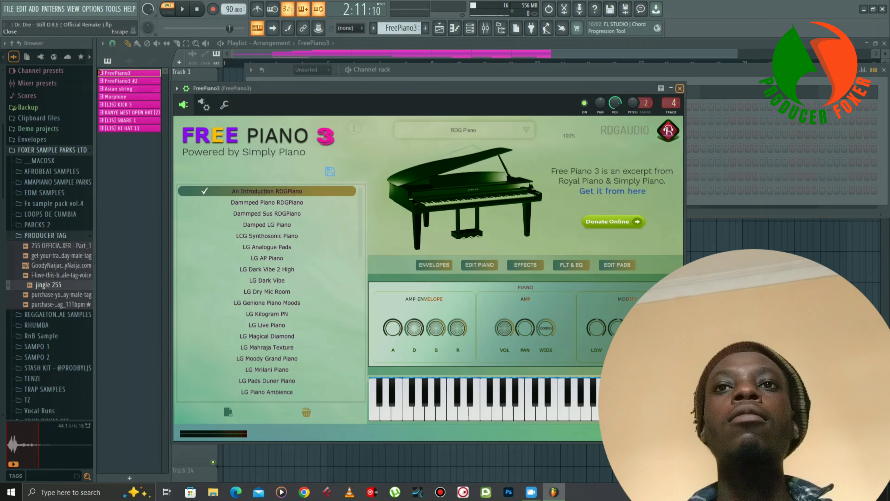
click(680, 88)
click(663, 89)
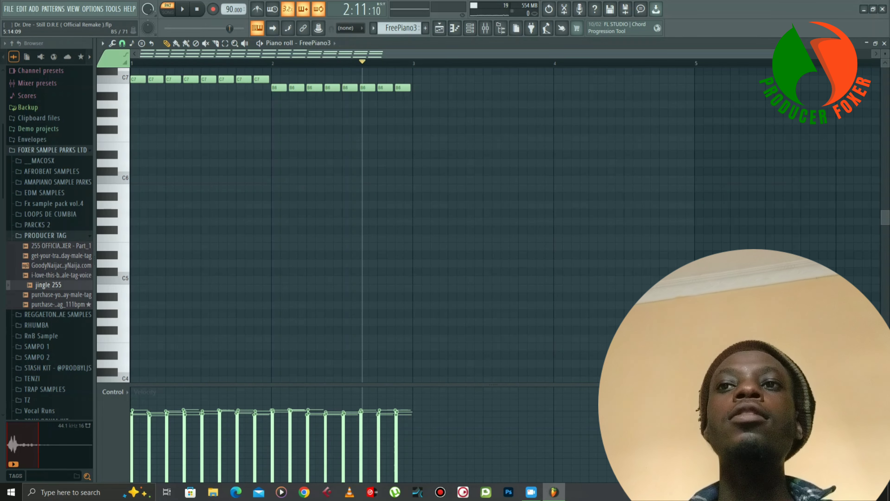
- Play the FreePiano3 chord pattern from the start with all its notes in view, and stop playback
scroll(364, 224, up, 5)
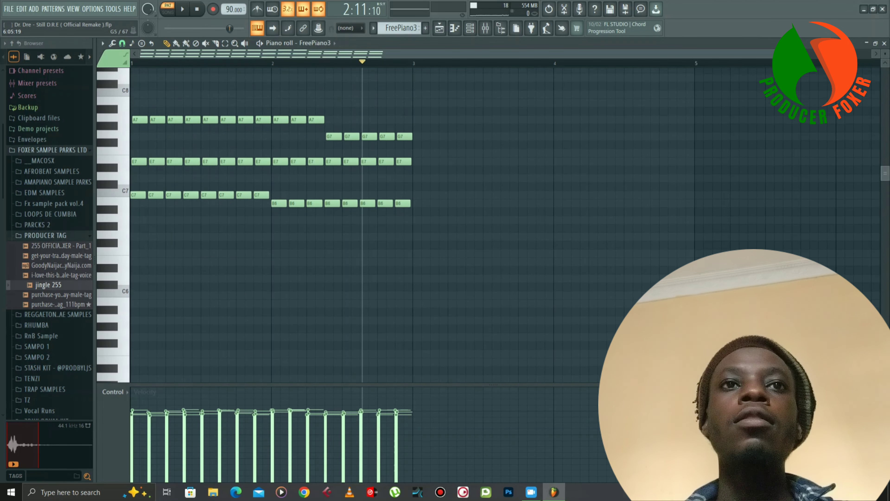
key(space)
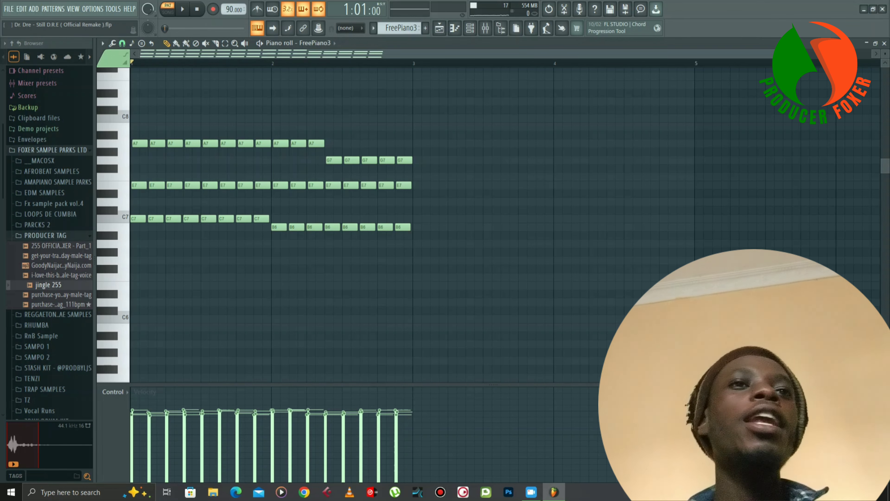
key(space)
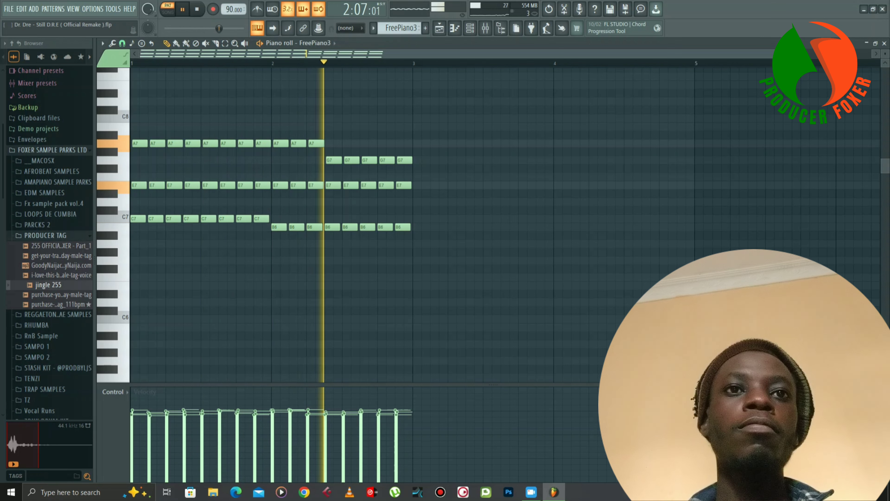
key(space)
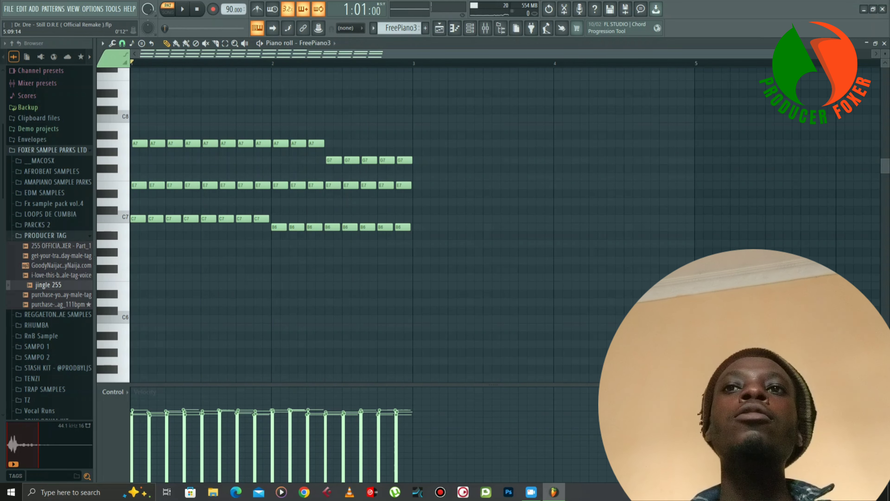
- Examine the staggered starts of the FreePiano3 chord notes up close, try the Strum tool, and return to the whole pattern
drag(774, 54, 210, 54)
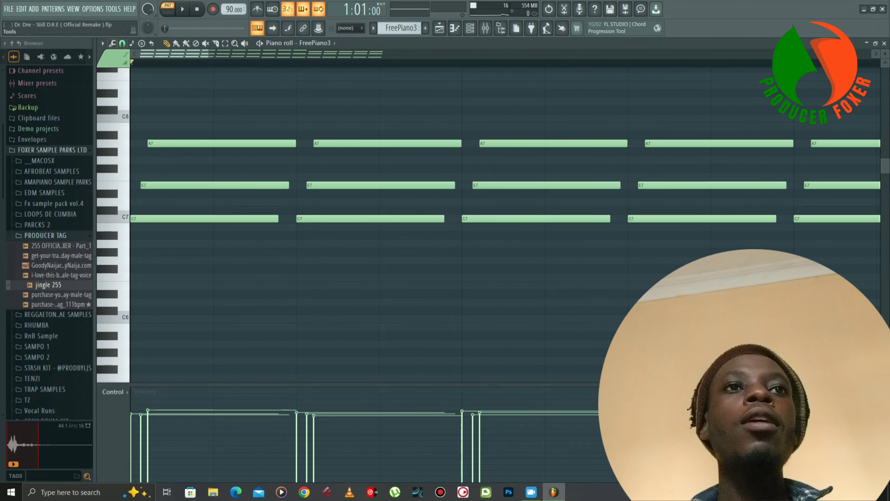
click(112, 43)
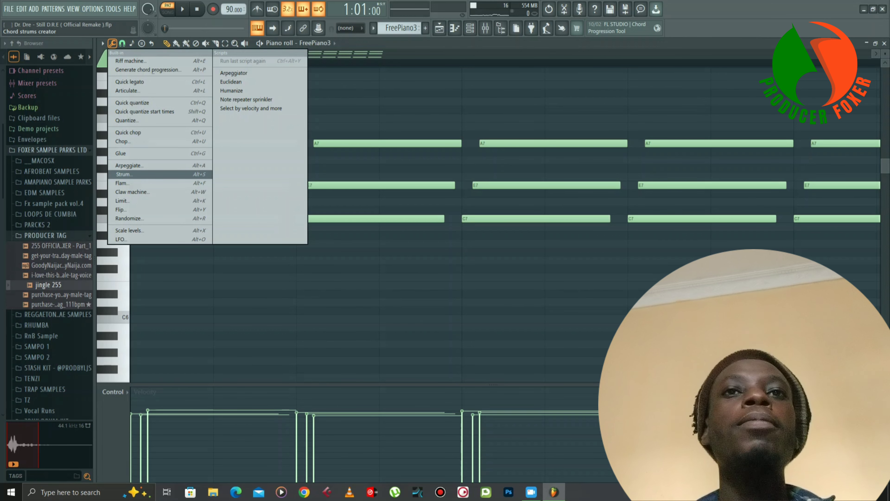
click(140, 175)
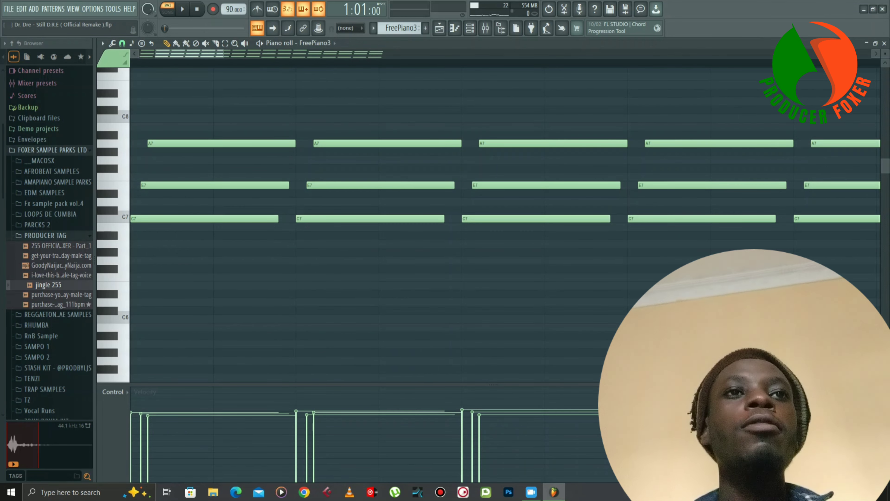
drag(155, 53, 139, 53)
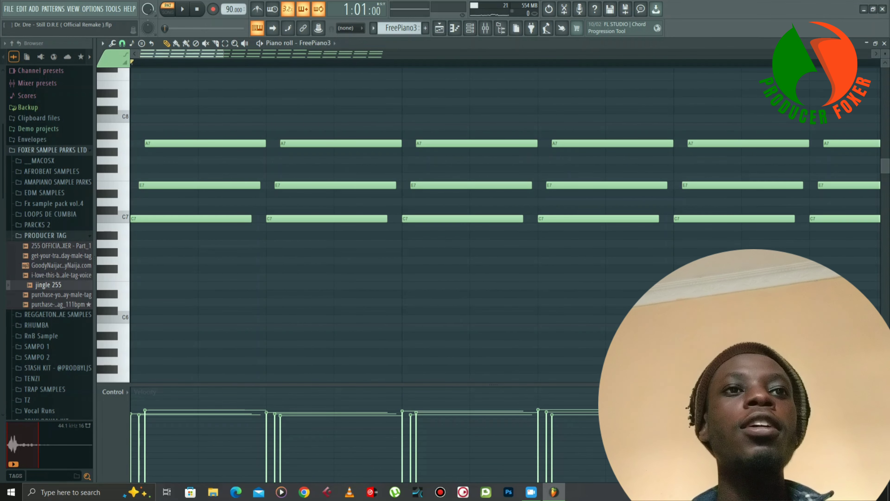
click(198, 62)
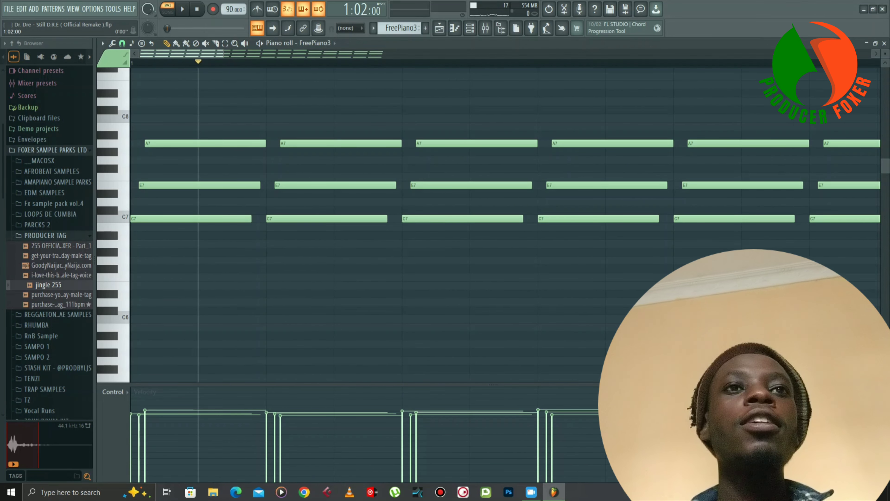
drag(224, 54, 450, 53)
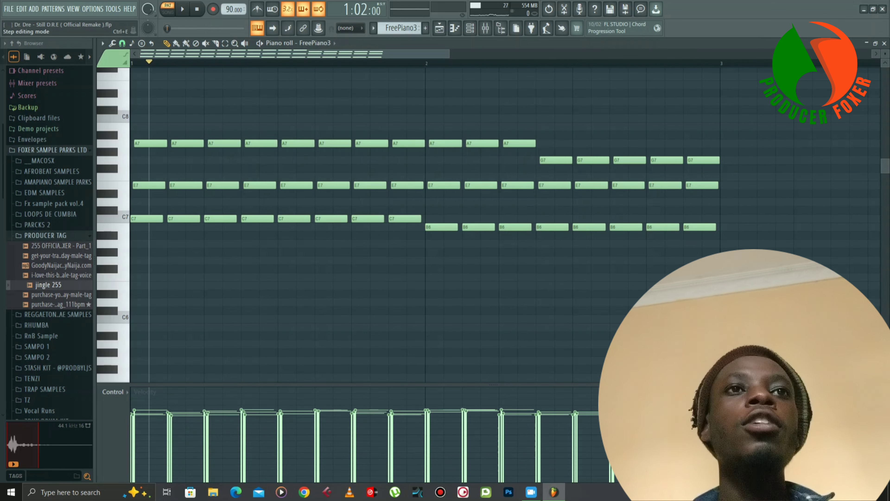
click(197, 9)
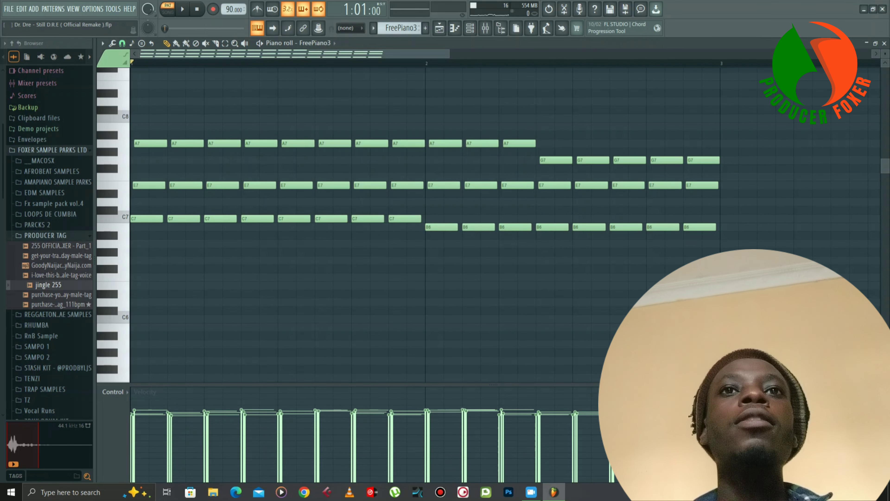
- Check the instrument loaded on the FreePiano3 #2 channel and open its pattern in the piano roll
click(470, 28)
scroll(400, 28, down, 1)
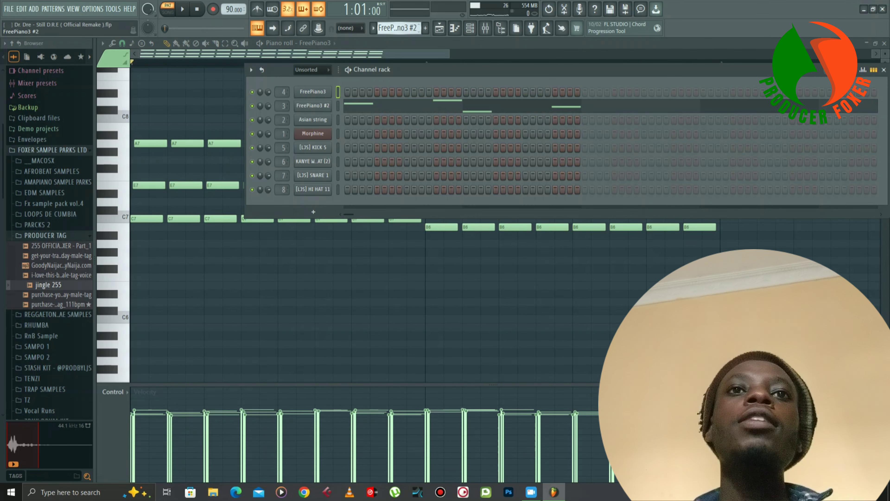
click(313, 105)
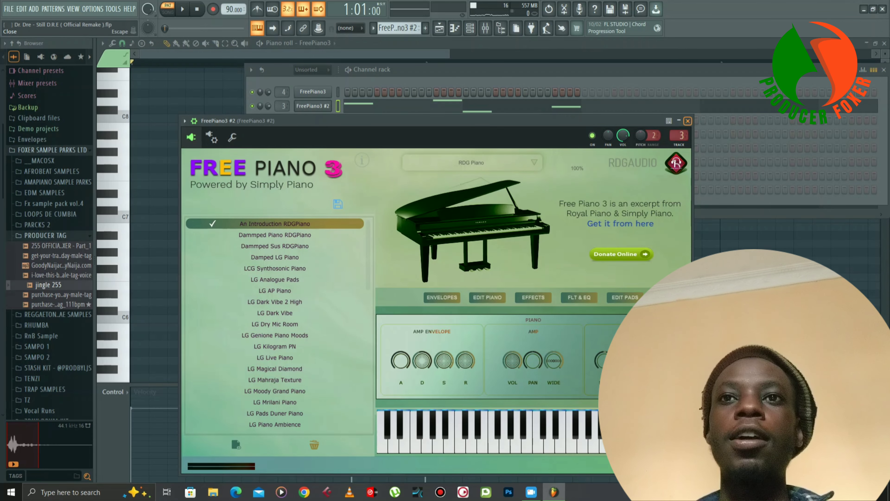
click(687, 121)
click(645, 105)
- Find the low notes of the FreePiano3 #2 pattern, play them through, and stop playback
scroll(629, 99, down, 2)
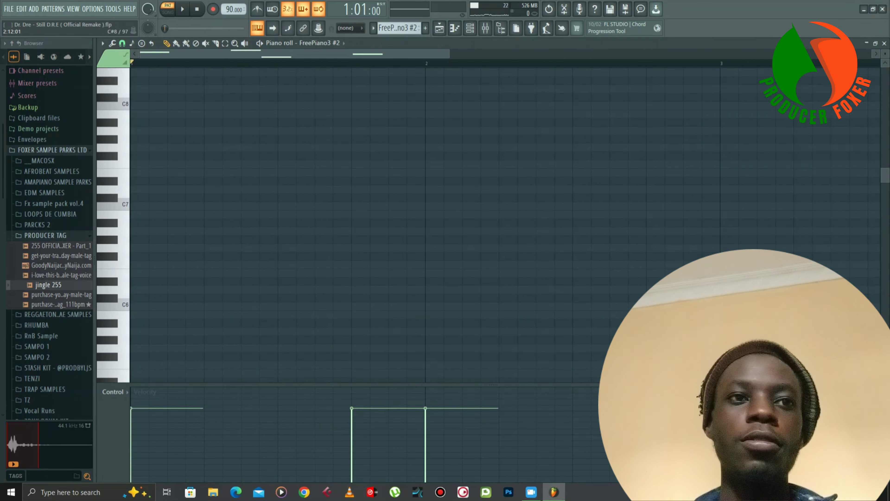
scroll(629, 99, down, 6)
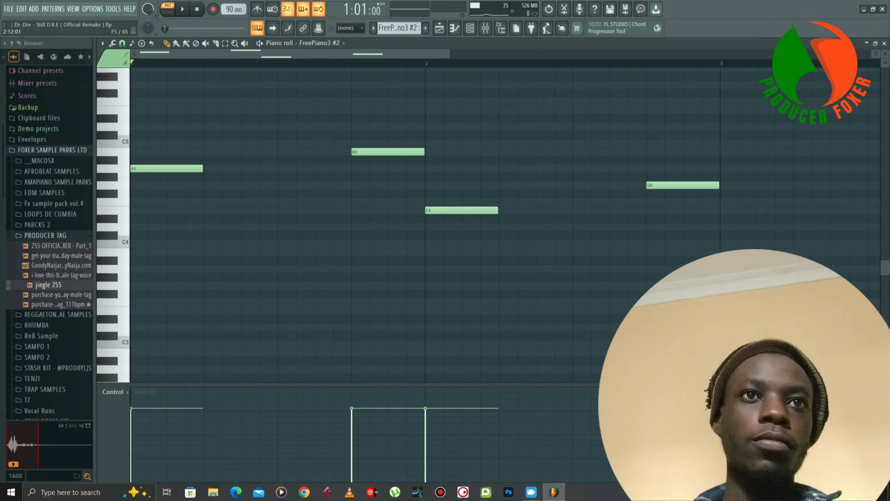
key(space)
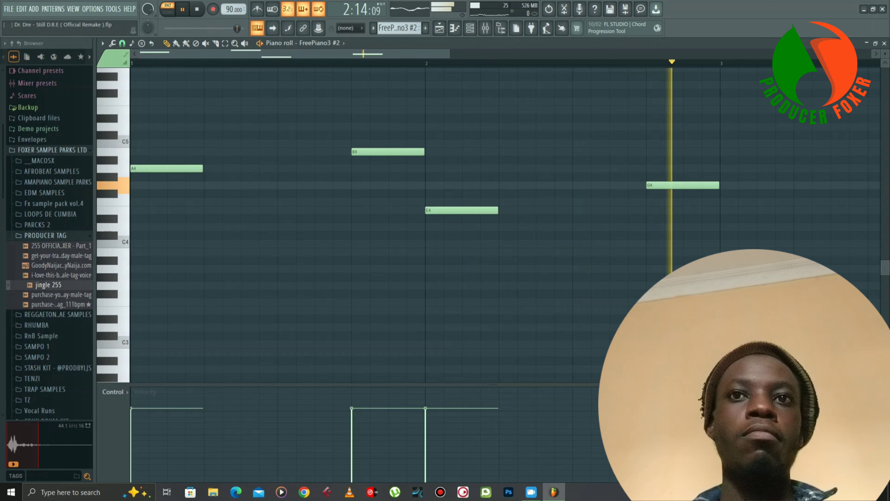
key(space)
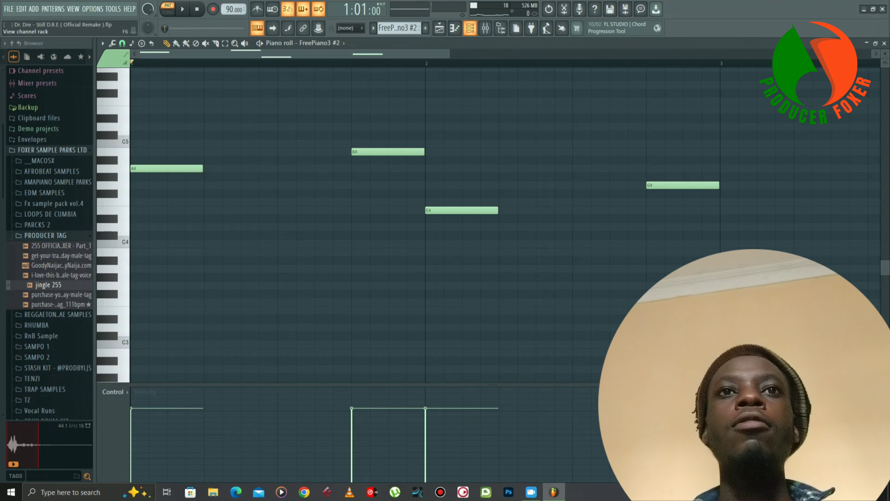
- Open the Asian string pattern in the piano roll, play its chords through, and stop playback
key(F6)
scroll(399, 28, down, 1)
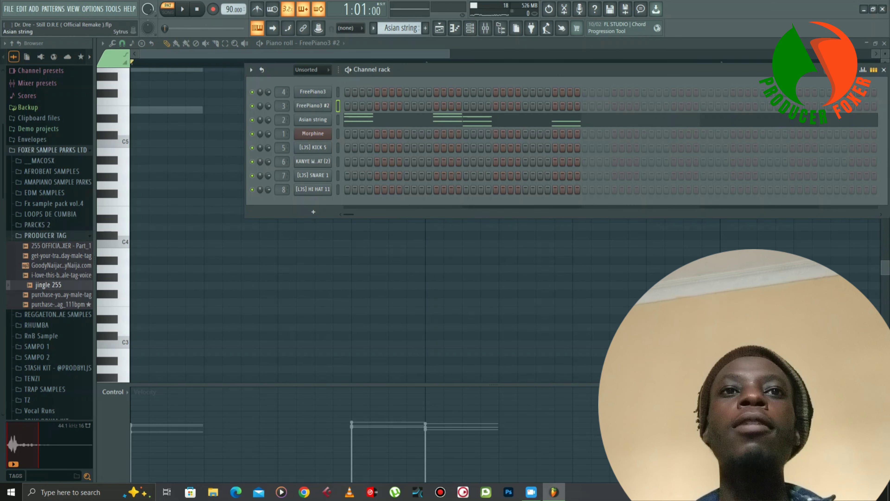
click(313, 119)
click(627, 120)
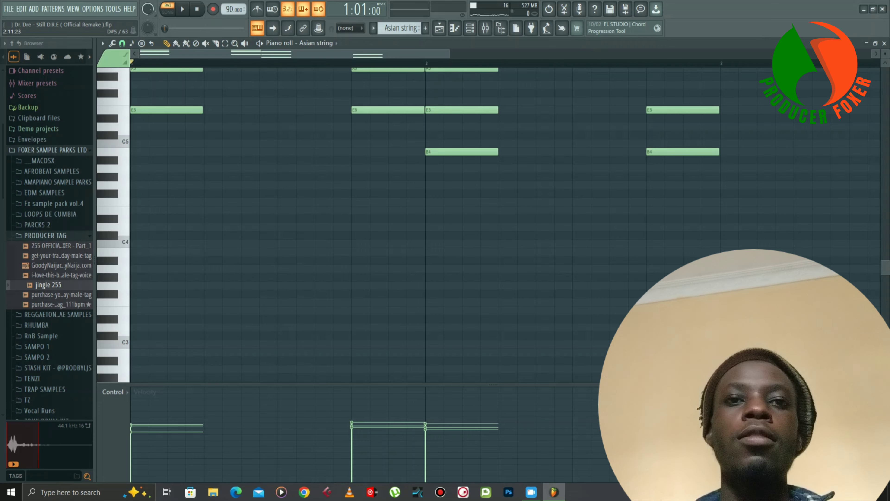
scroll(491, 224, up, 3)
key(space)
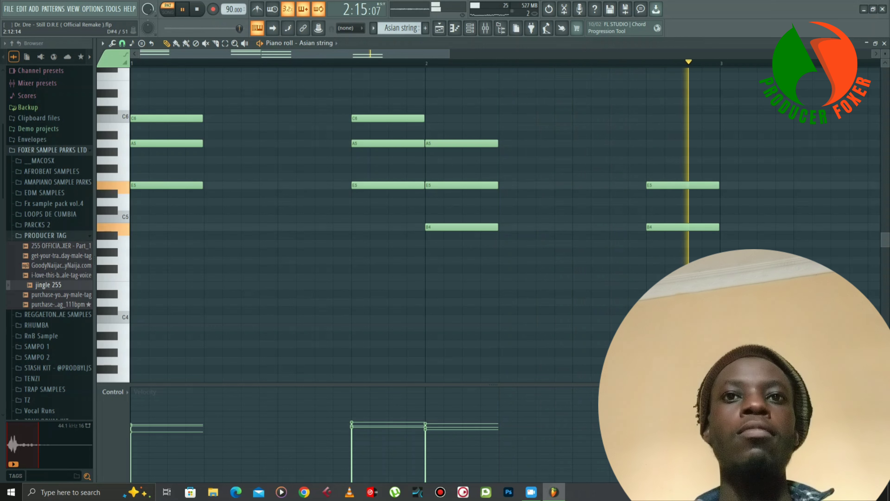
key(space)
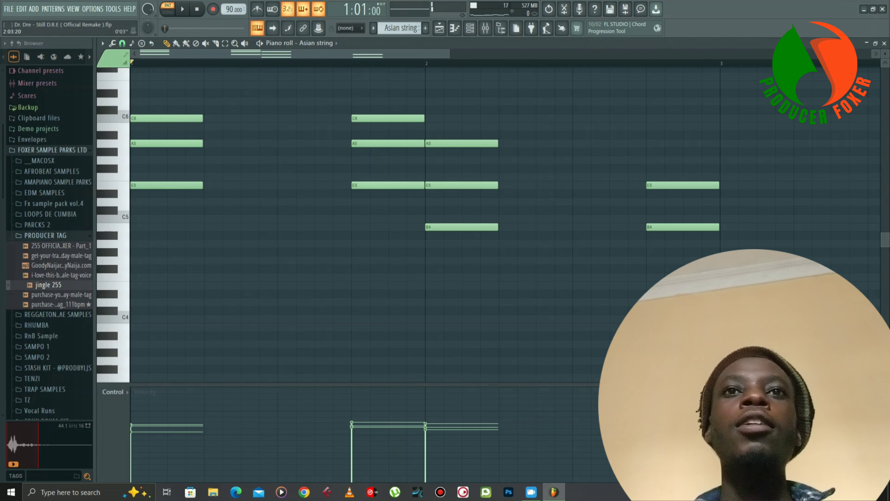
- Play the strings while viewing the mixer, and inspect the Fruity Delay 3 and Fruity Reeverb 2 settings on the String1 track
key(space)
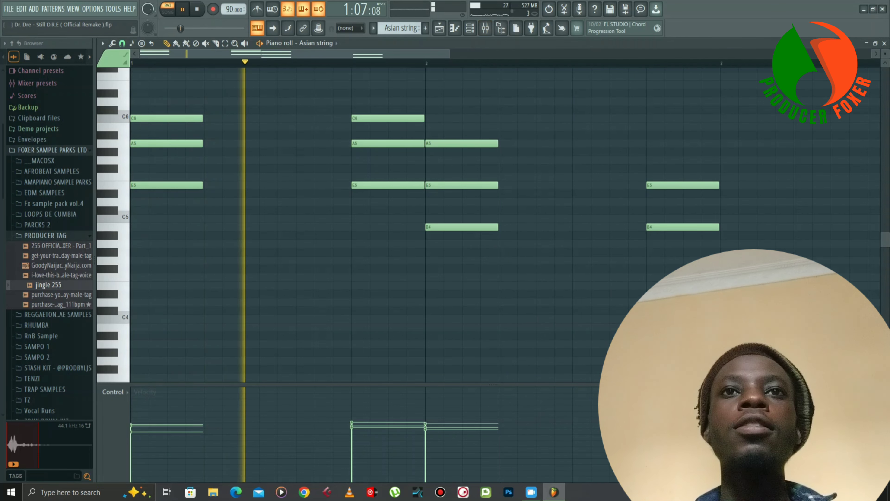
key(F9)
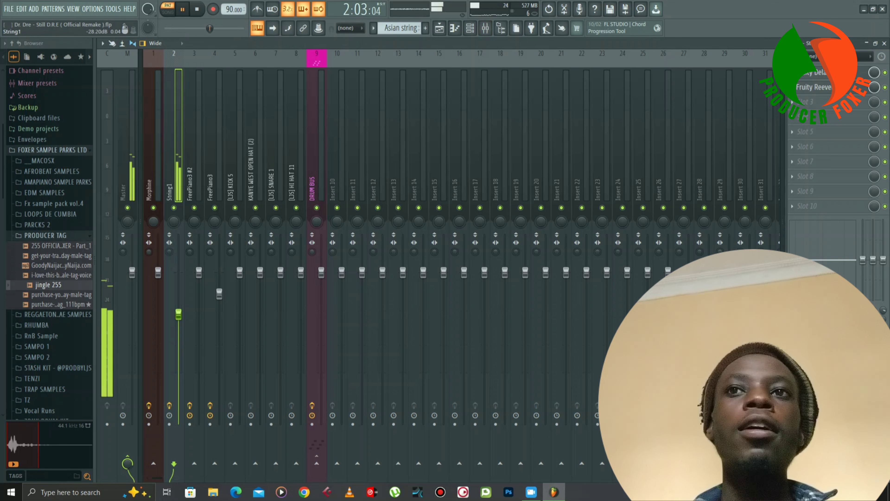
key(space)
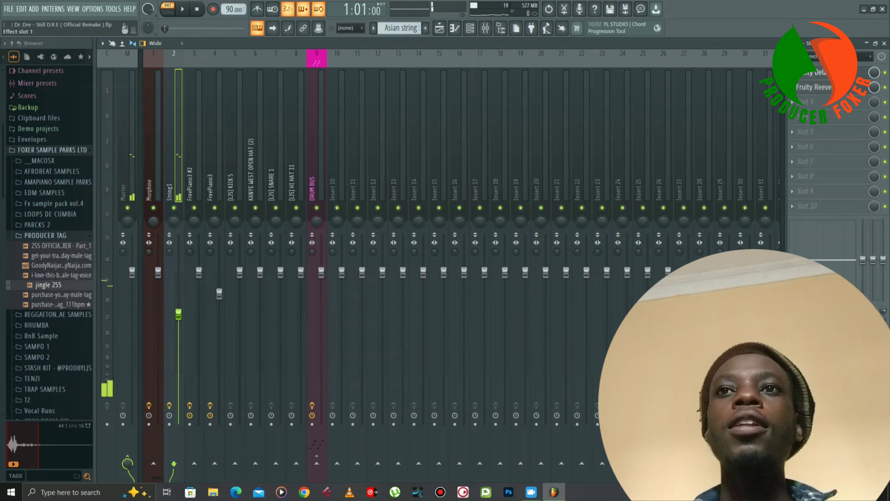
click(813, 72)
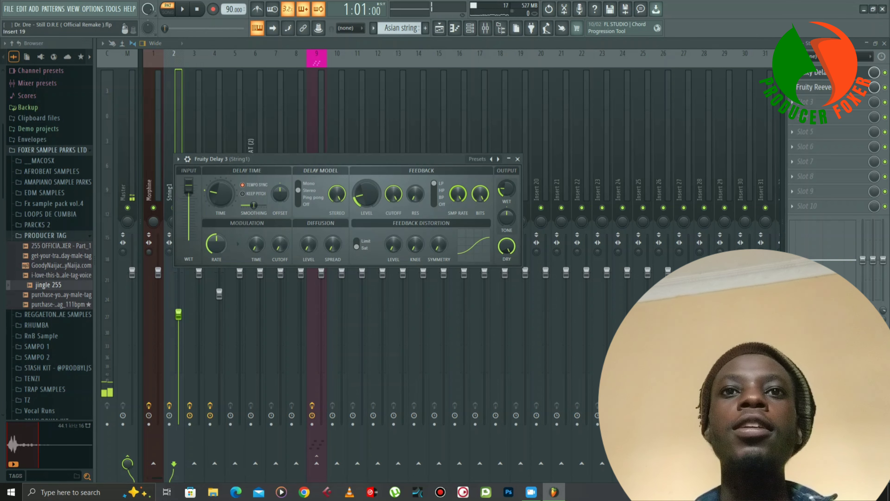
click(813, 87)
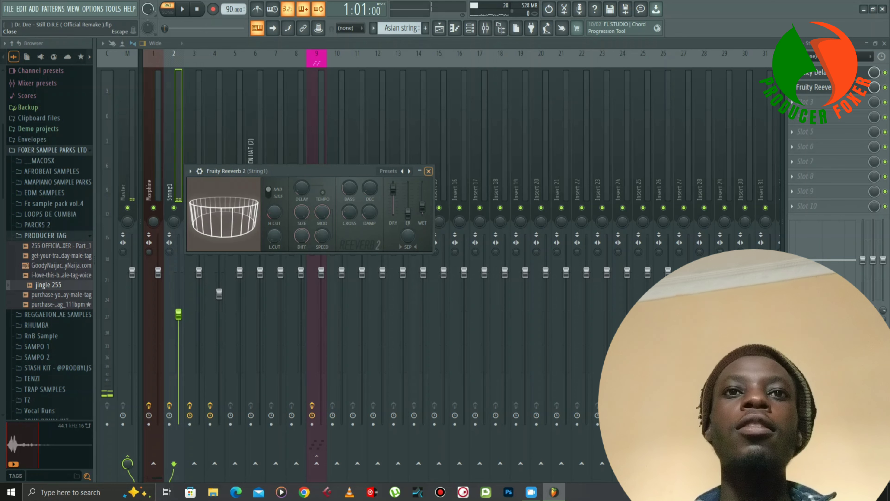
click(429, 171)
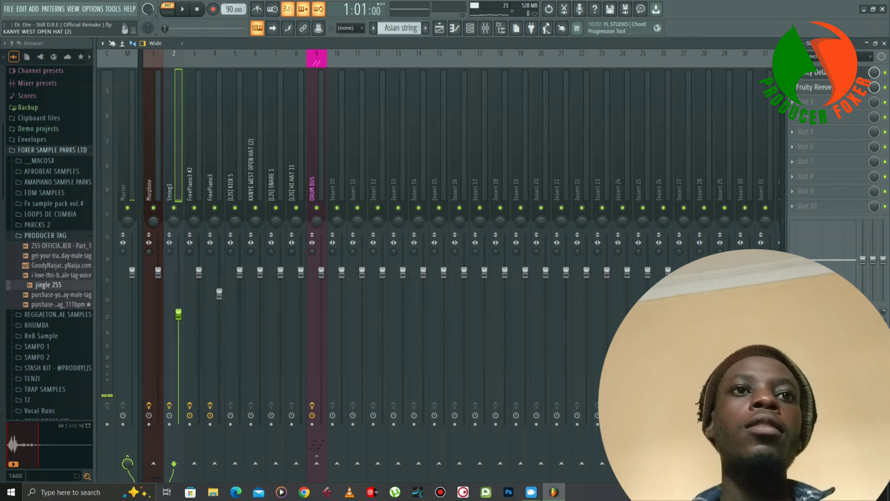
- Inspect the reverb effect on the FreePiano3 mixer track and close it
click(210, 187)
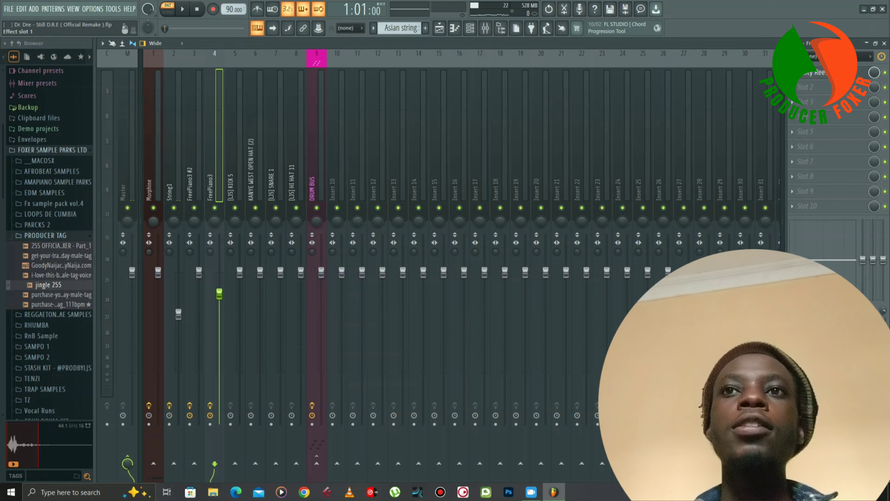
click(813, 72)
click(368, 109)
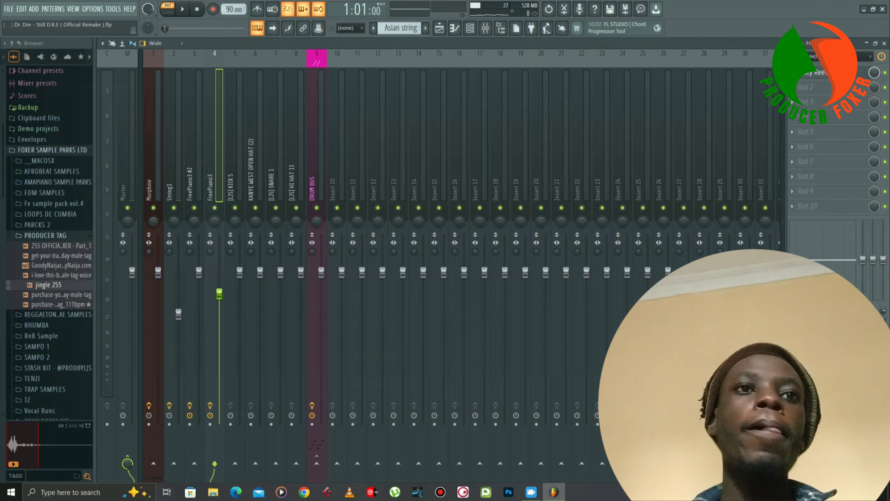
- Inspect the Fruity Multiband Compressor settings on the FreePiano3 #2 mixer track and close the effect
click(195, 150)
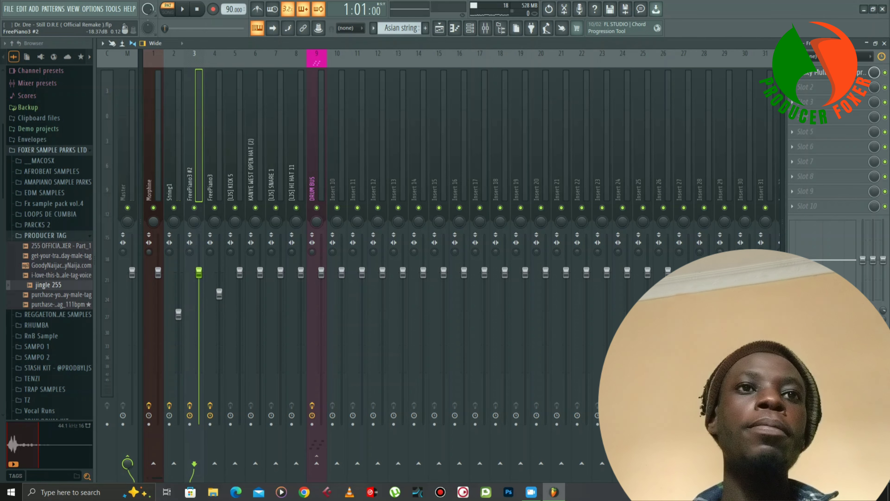
click(815, 72)
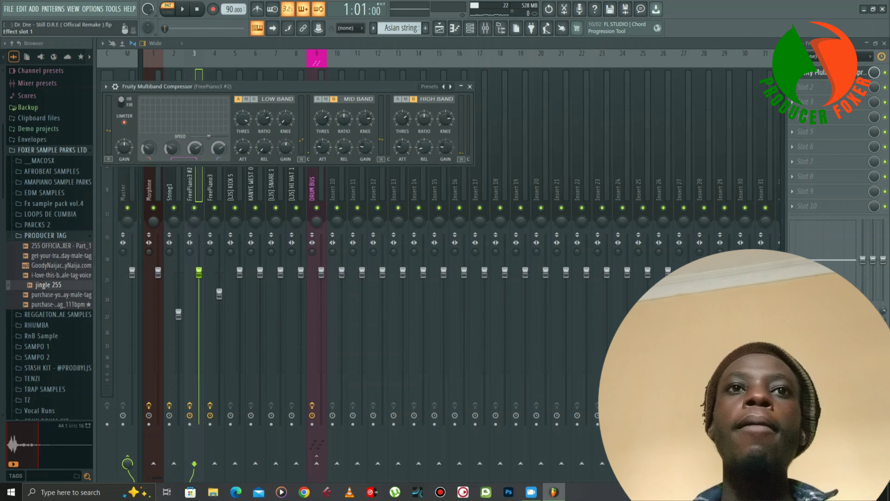
click(469, 86)
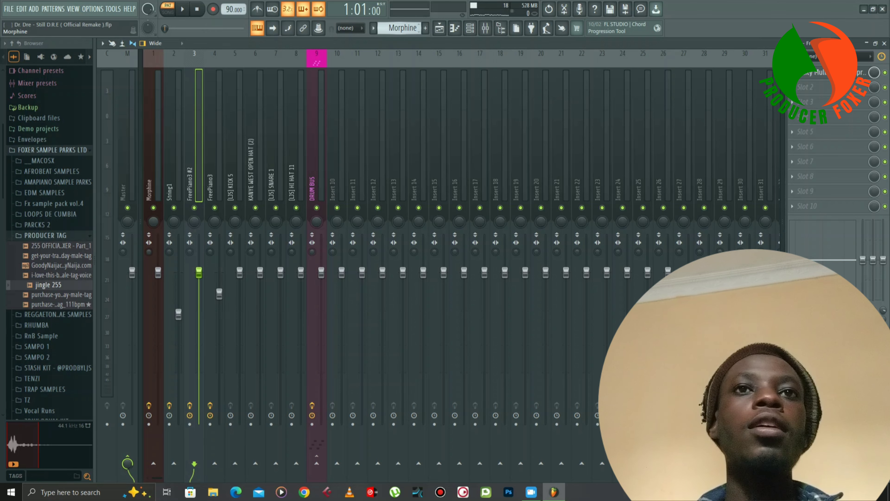
- Open the Morphine pattern in the piano roll, play its melody through, and stop playback
click(470, 28)
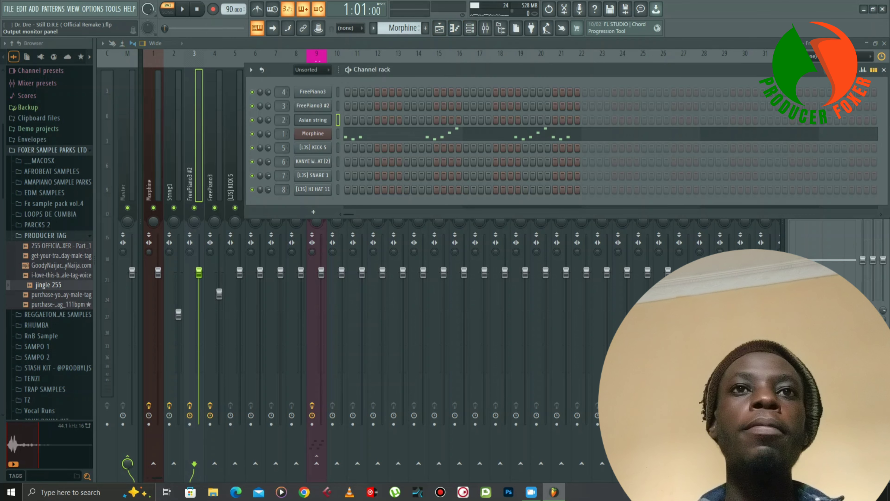
click(444, 134)
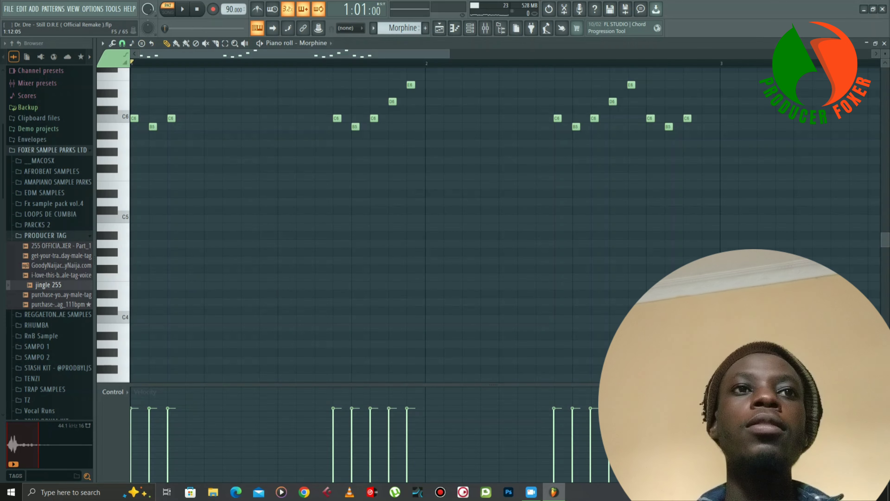
scroll(331, 127, up, 2)
key(space)
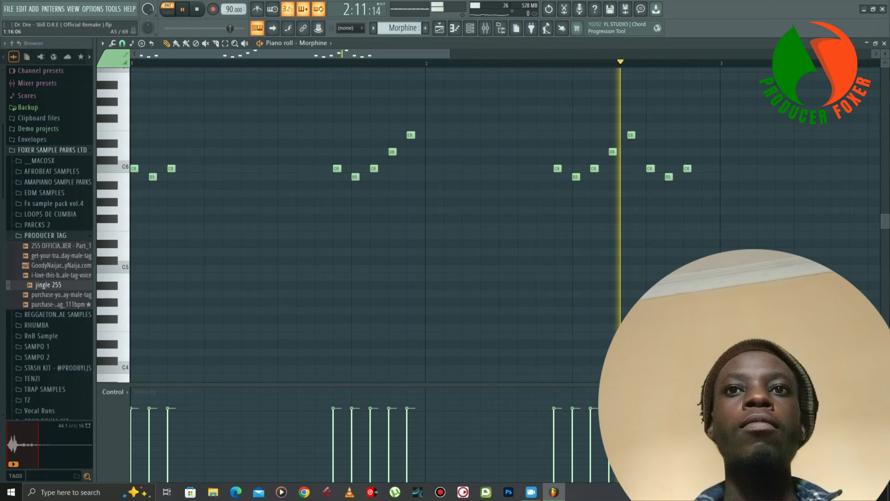
key(space)
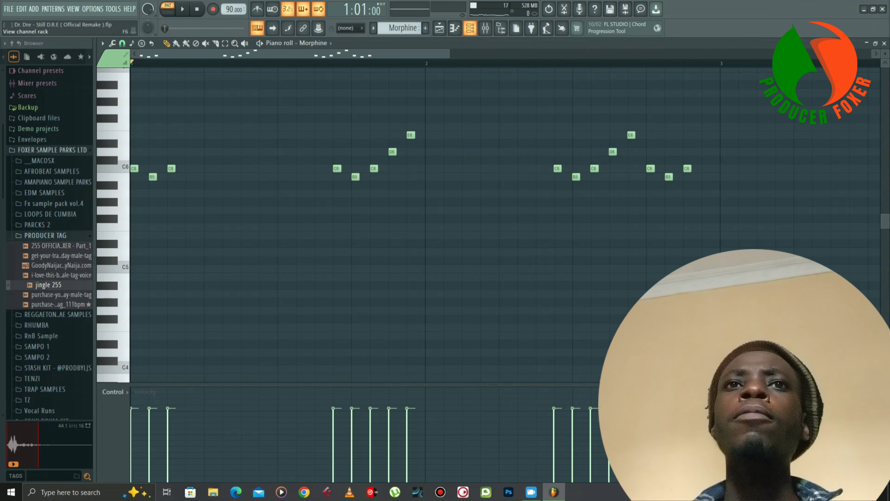
- Open the Morphine instrument's preset library, choose STR Steel Guitar NUC from the Strings bank, and close the instrument
click(455, 28)
click(313, 134)
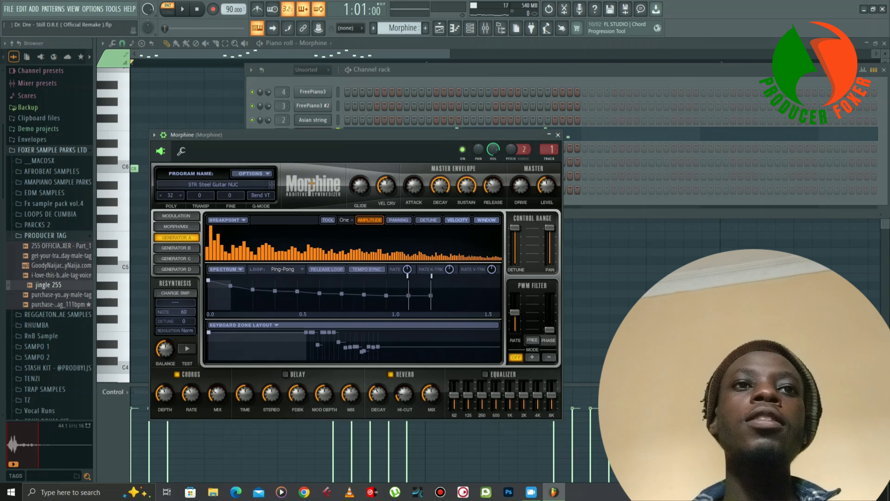
click(213, 185)
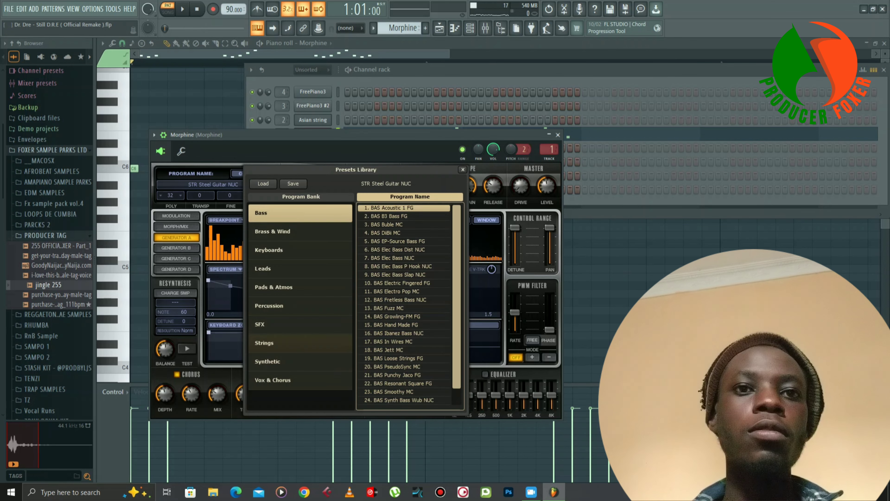
click(264, 343)
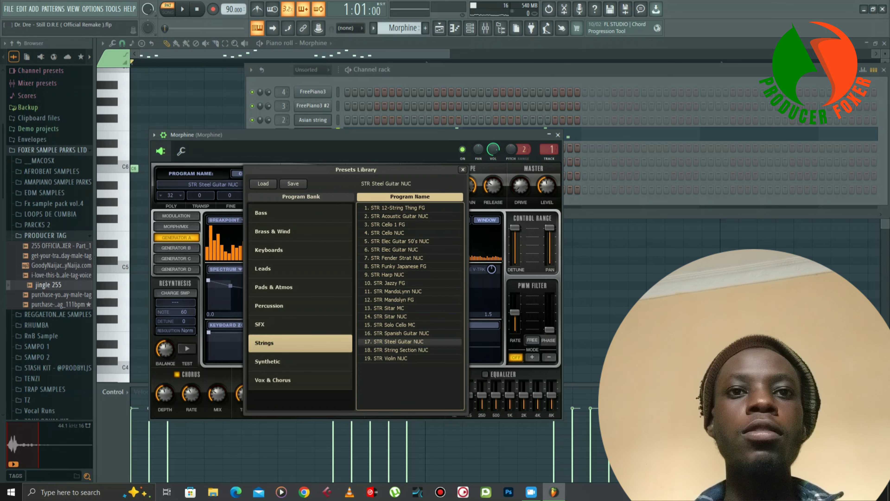
click(399, 341)
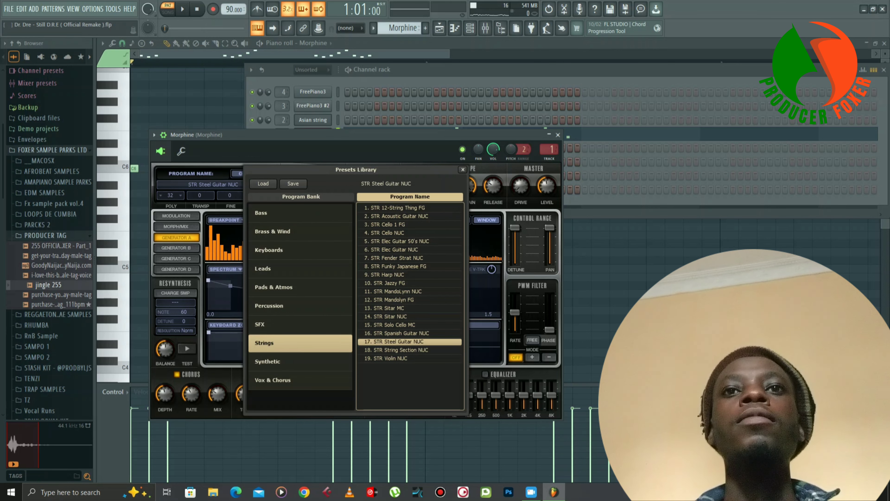
click(558, 135)
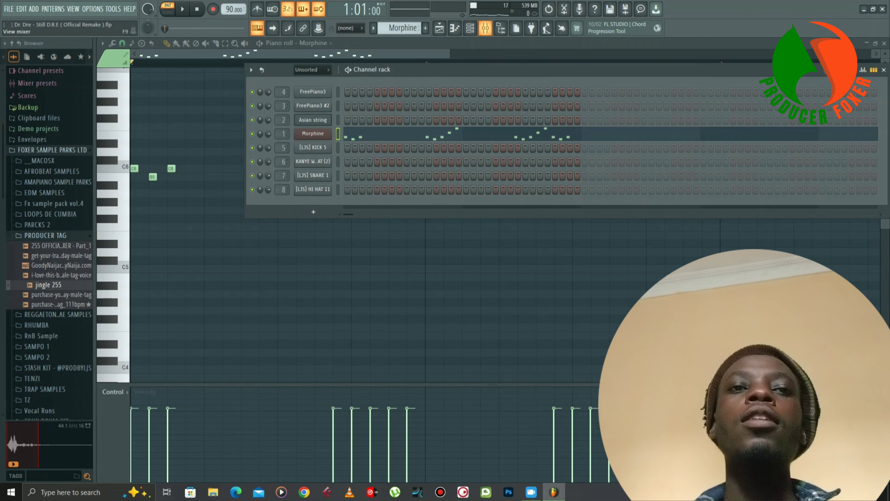
- Inspect the Fruity Delay 3 settings on the Morphine mixer track and close the effect
click(485, 28)
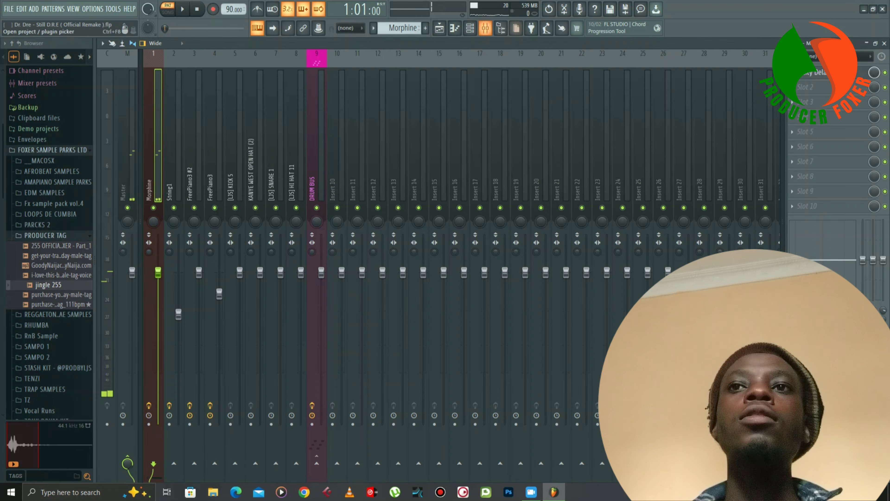
click(813, 72)
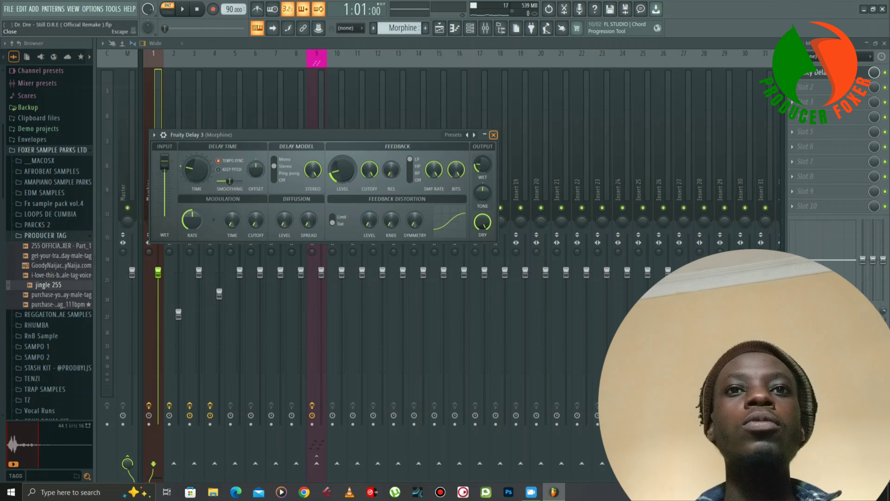
click(494, 135)
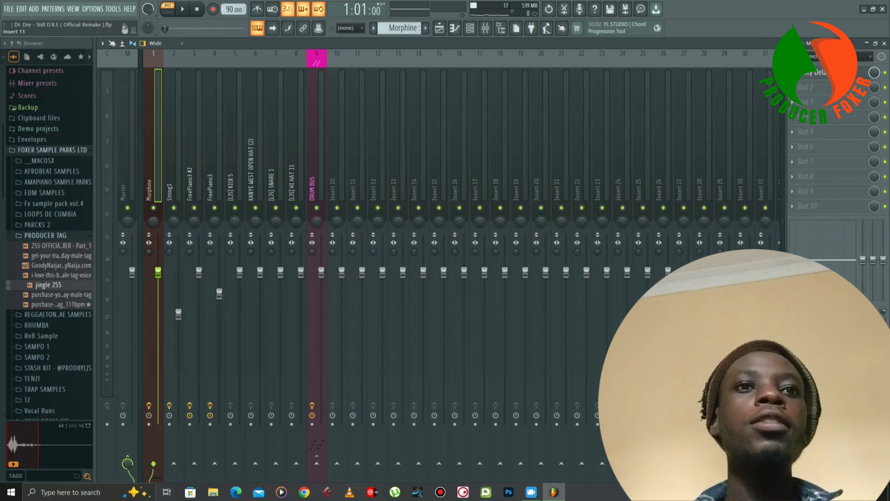
- Switch to the [LJS] KICK 5 pattern in the channel rack, play its steps through, and stop playback
click(470, 28)
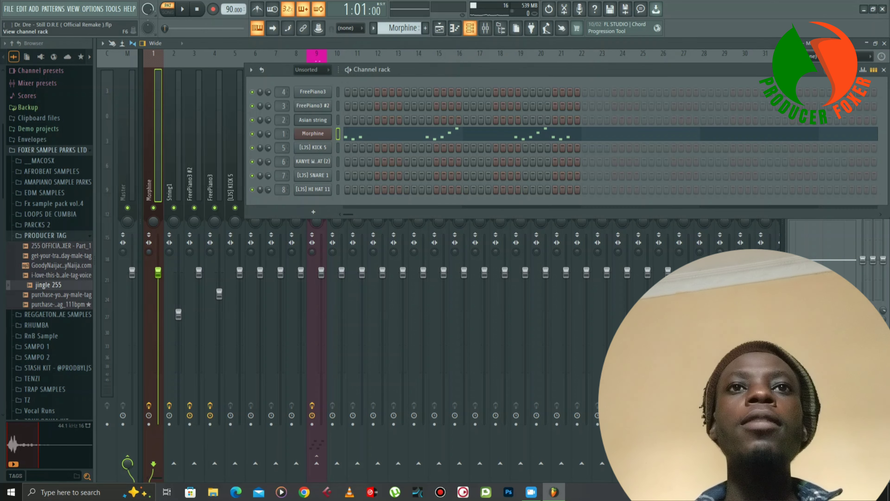
scroll(400, 28, down, 1)
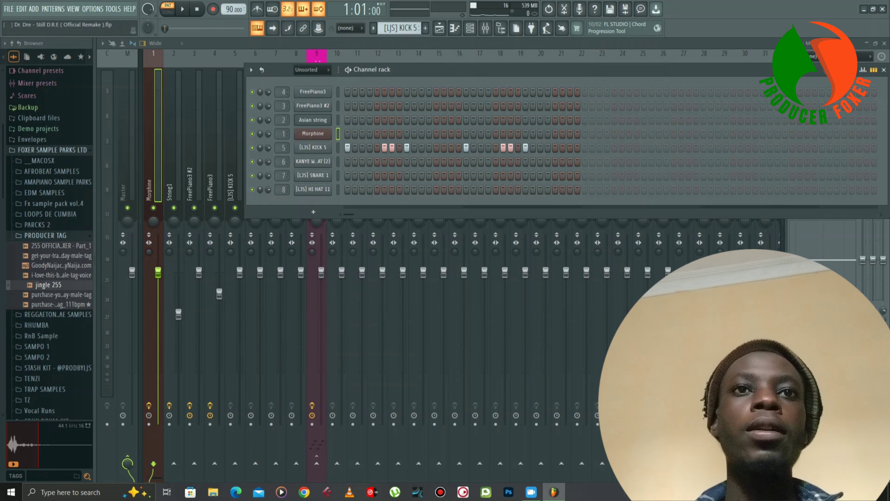
key(space)
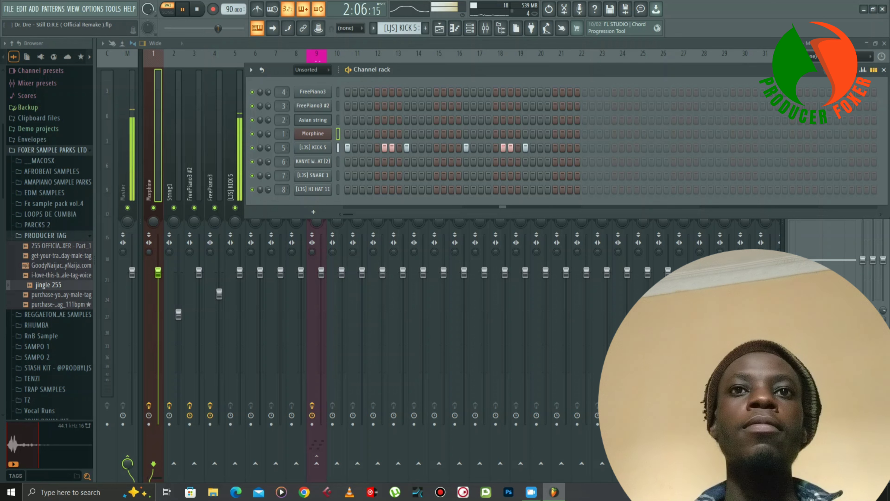
key(space)
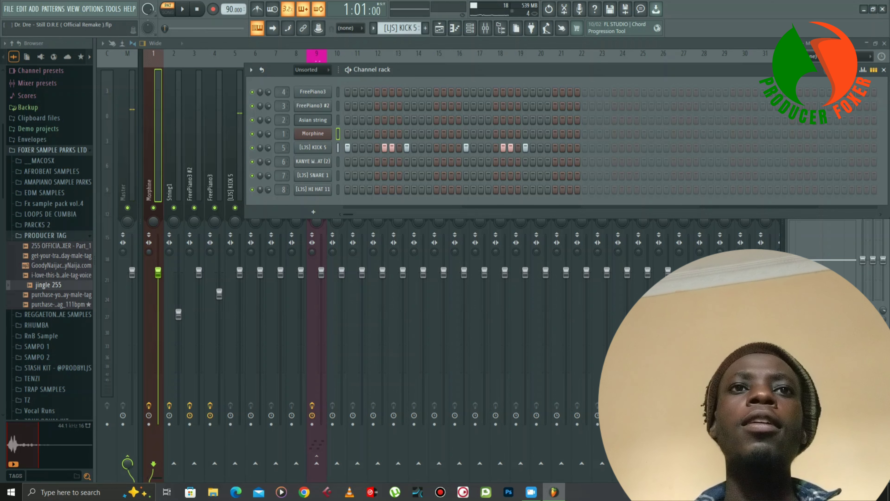
- Show the kick steps' velocities in the graph editor and play the pattern through once more
right_click(331, 147)
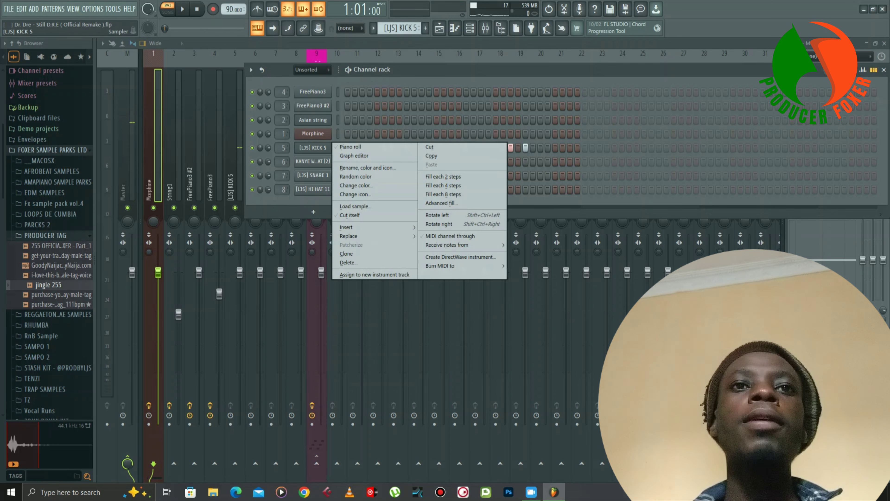
click(354, 155)
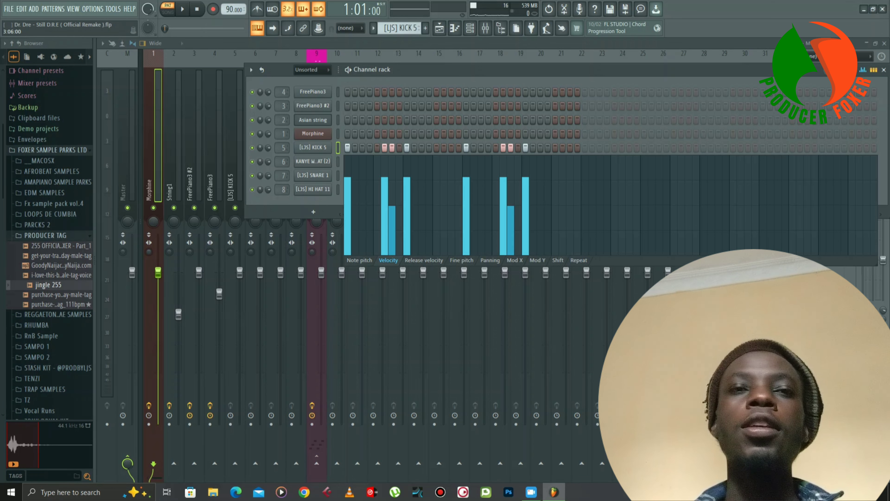
key(space)
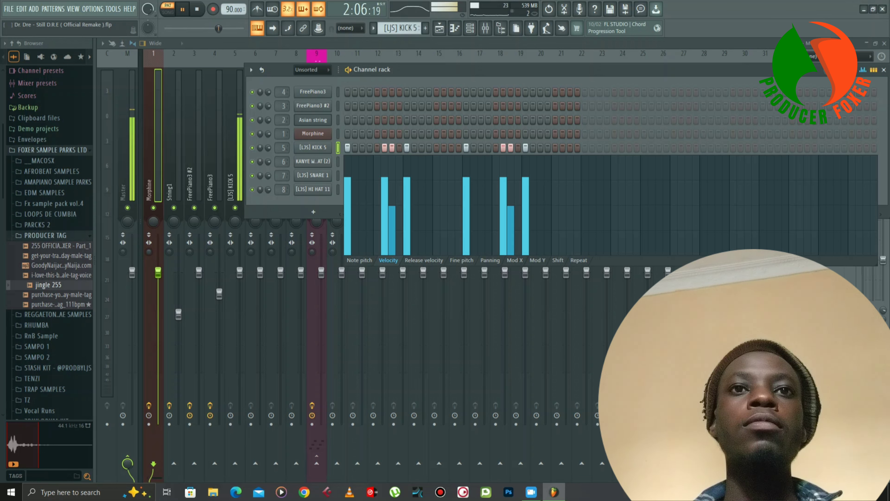
key(space)
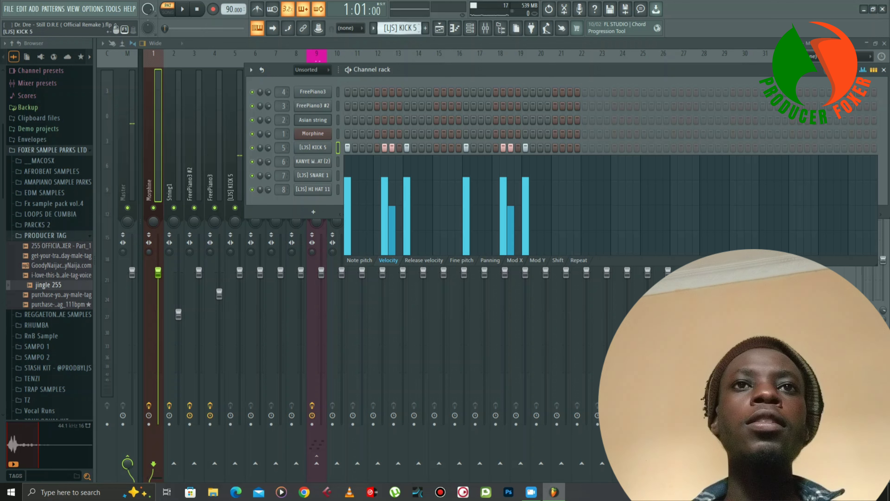
- Switch to the KANYE WEST OPEN HAT (2) pattern, view its sampler settings, and play the pattern through
scroll(400, 28, down, 1)
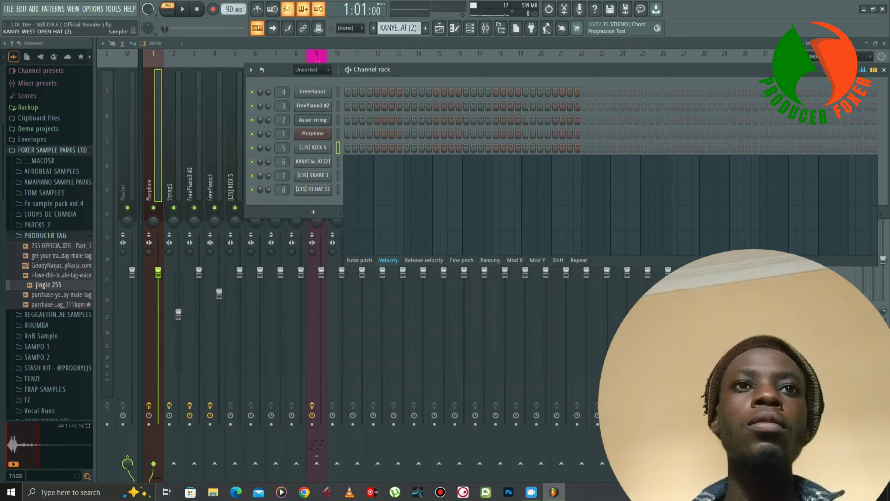
click(313, 161)
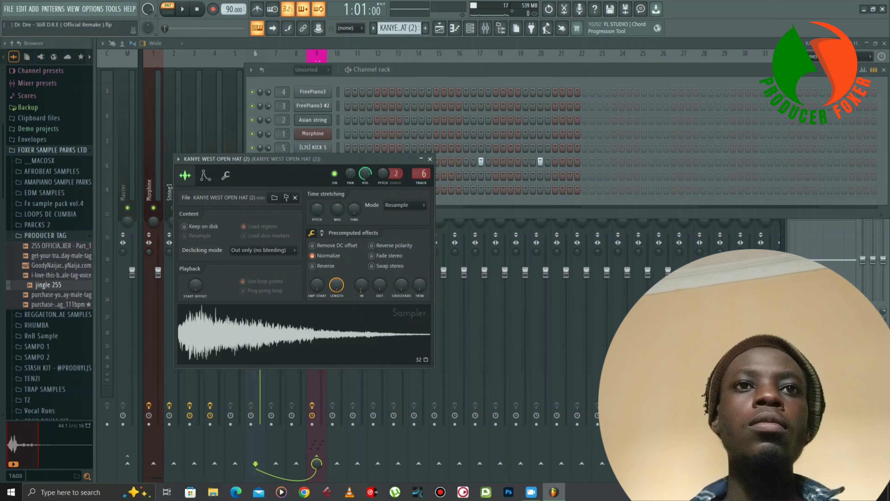
click(429, 159)
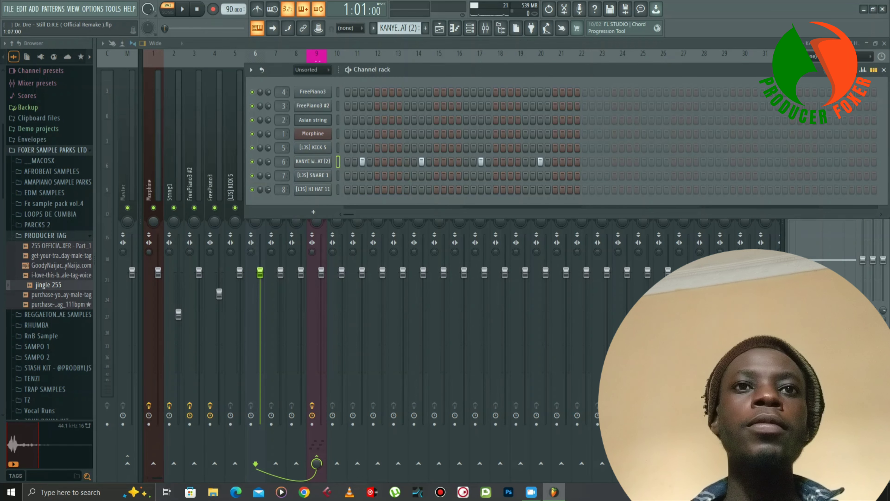
click(313, 161)
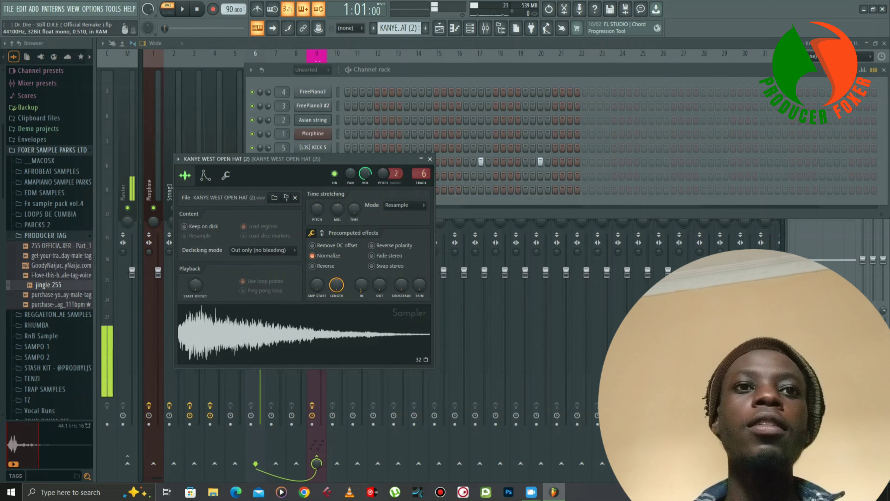
click(429, 159)
key(space)
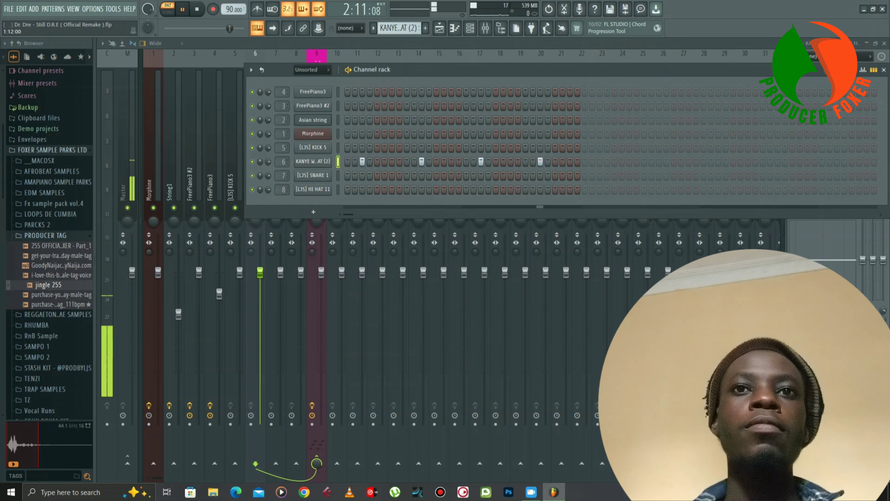
key(space)
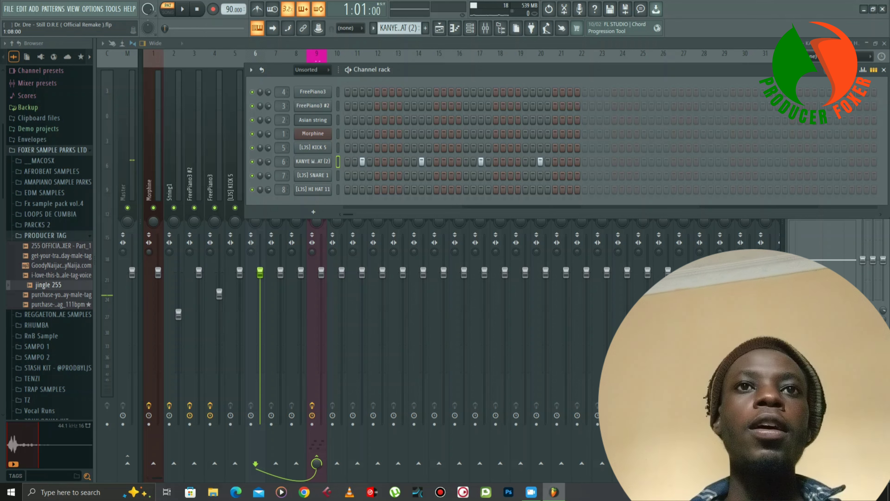
- Switch to the [LJS] SNARE 1 pattern, play its steps through, and stop playback
scroll(399, 28, down, 1)
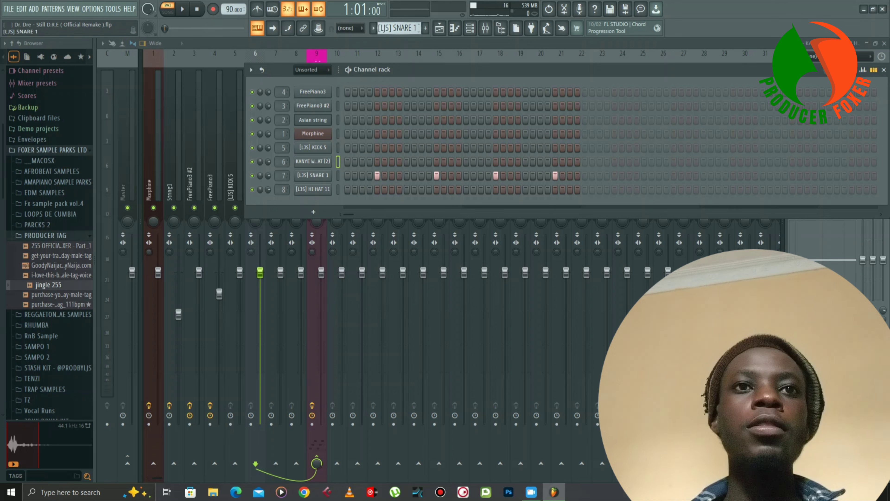
key(space)
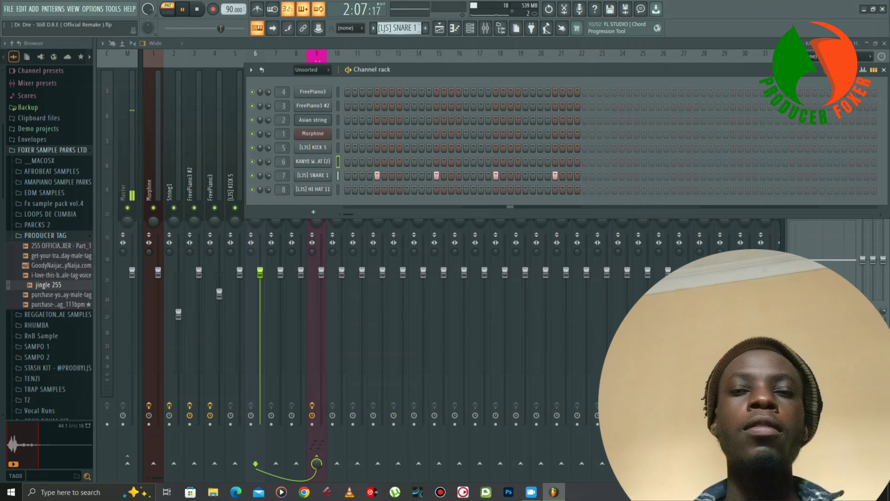
key(space)
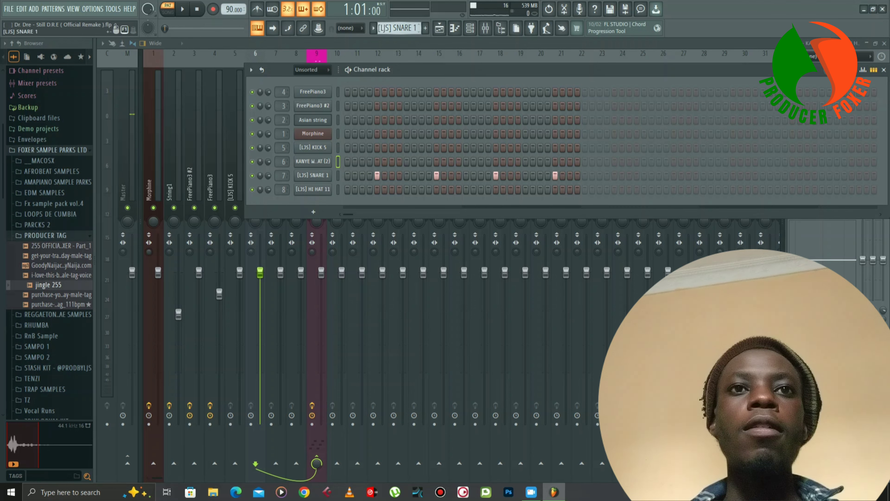
- Switch to the [LJS] HI HAT 11 pattern, play its steps through, and stop playback
key(KP_Add)
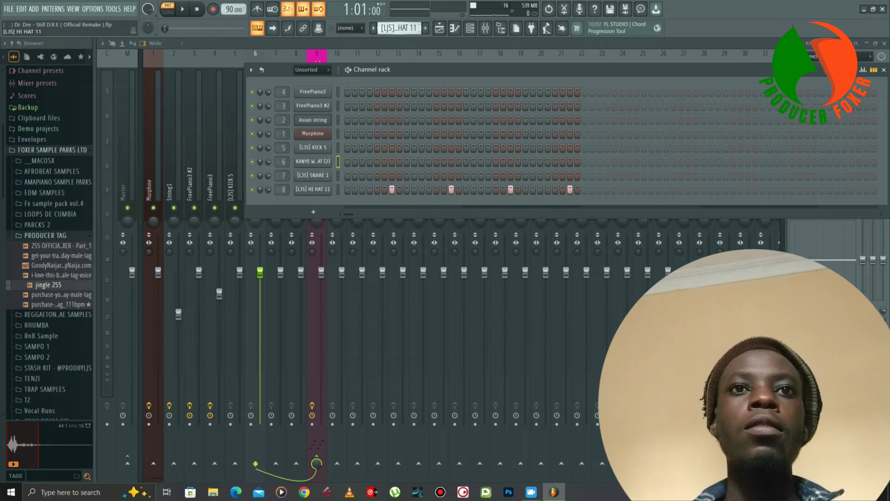
key(space)
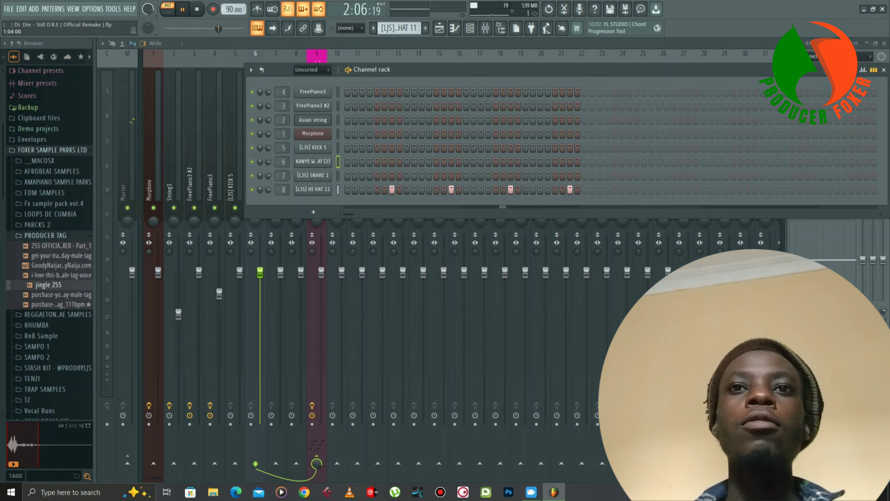
key(space)
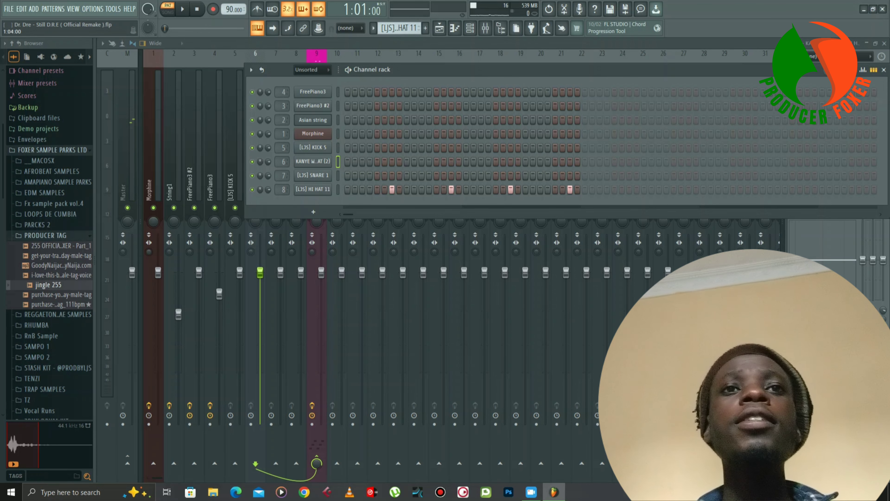
- Open the KNOCK effect on the DRUM BUS mixer track and inspect its settings
key(F6)
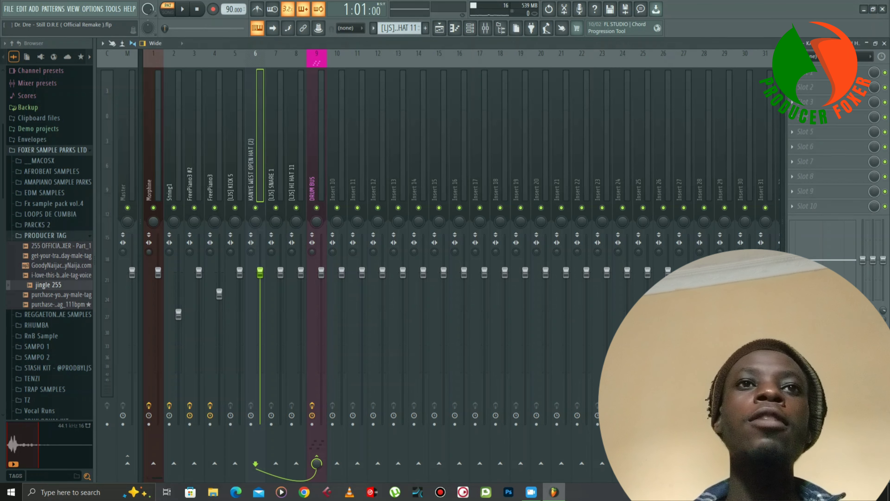
click(317, 158)
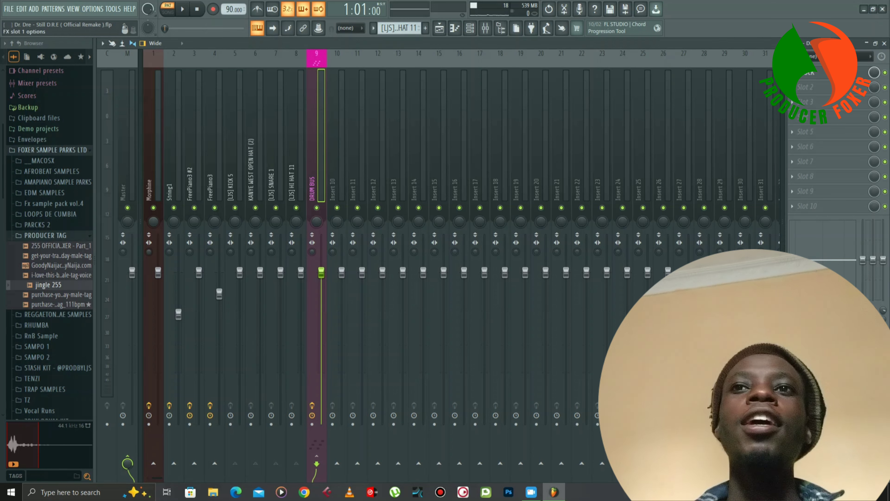
click(810, 73)
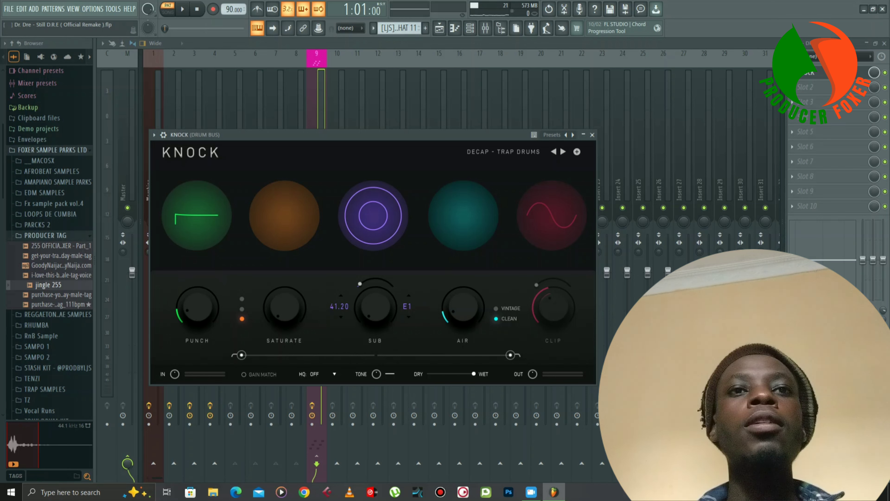
- Set KNOCK's high cut to about 19859.50, select its third saturation mode, and close the effect
drag(510, 355, 510, 354)
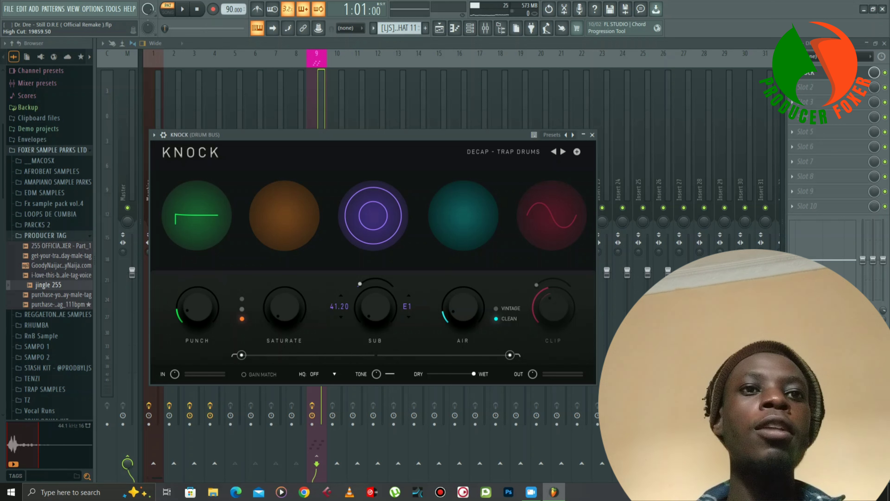
click(242, 309)
click(242, 318)
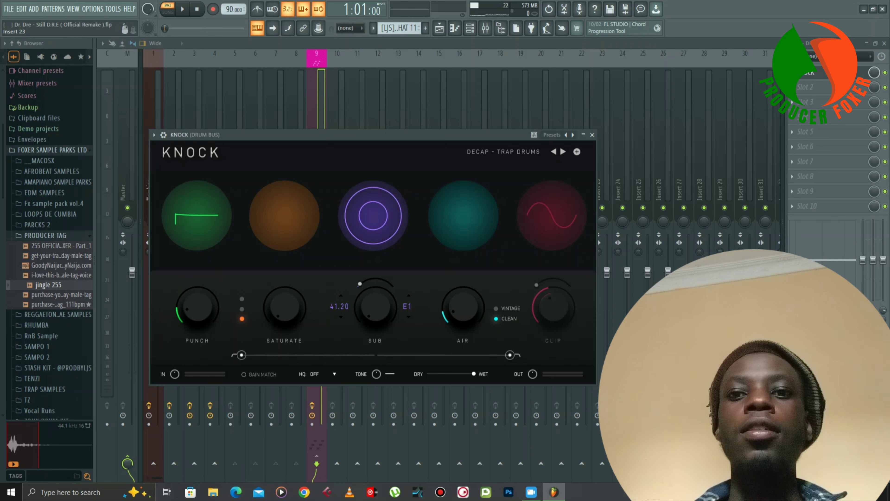
click(592, 135)
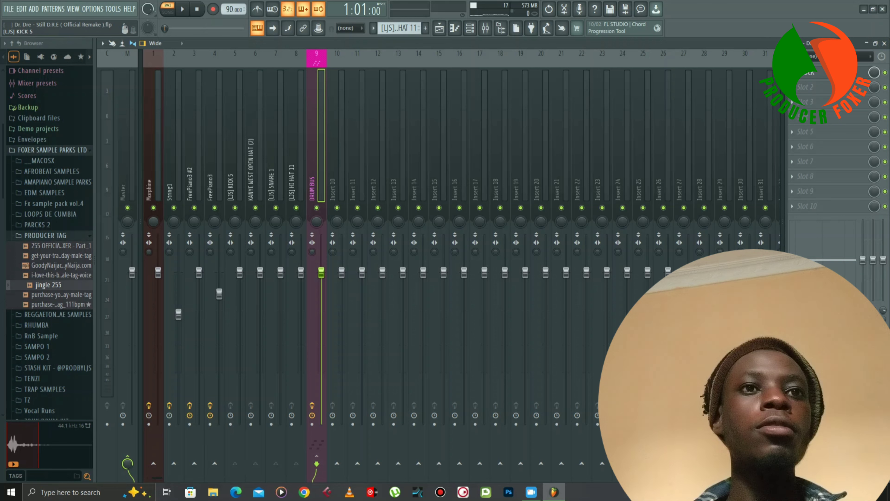
- Lower the [LJS] KICK 5 mixer track's volume to about -4.2 dB and close the mixer
drag(240, 272, 240, 293)
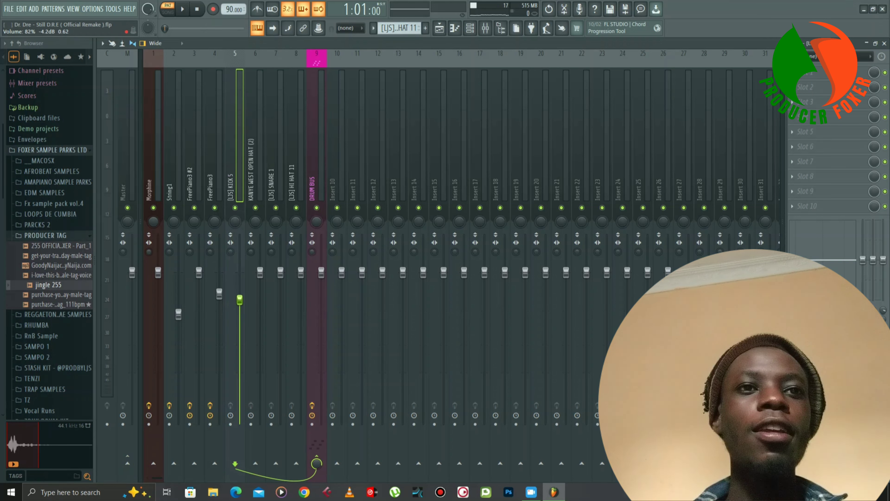
click(885, 43)
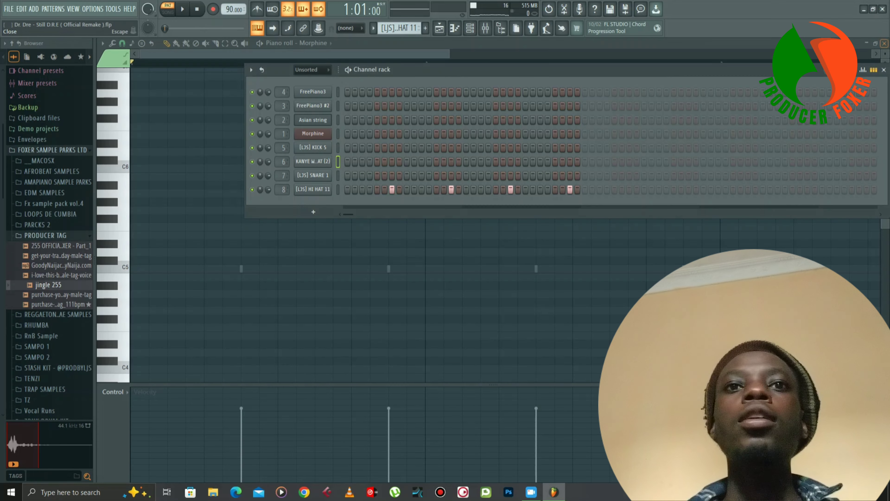
- Open the Playlist in song mode to examine how the patterns are arranged across the tracks
click(439, 28)
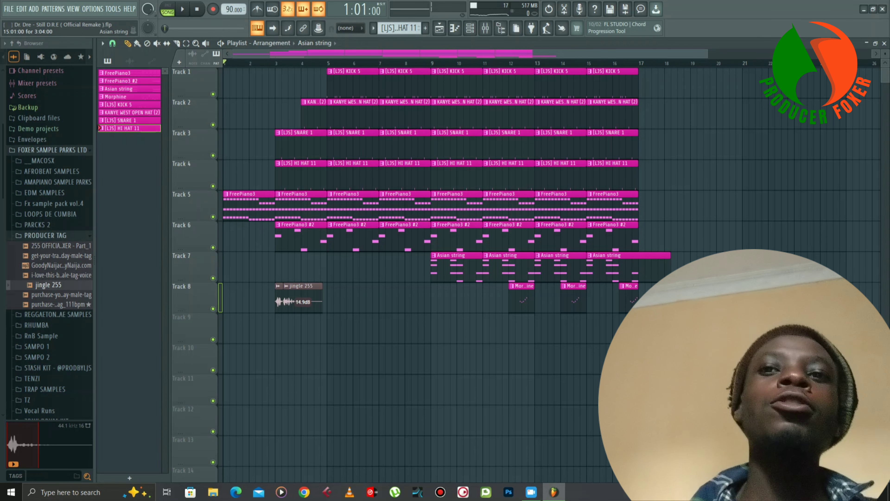
right_click(683, 269)
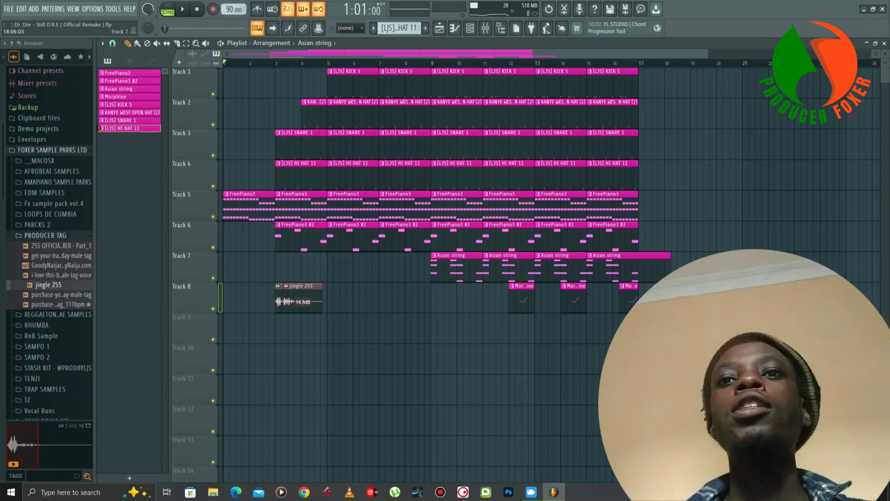